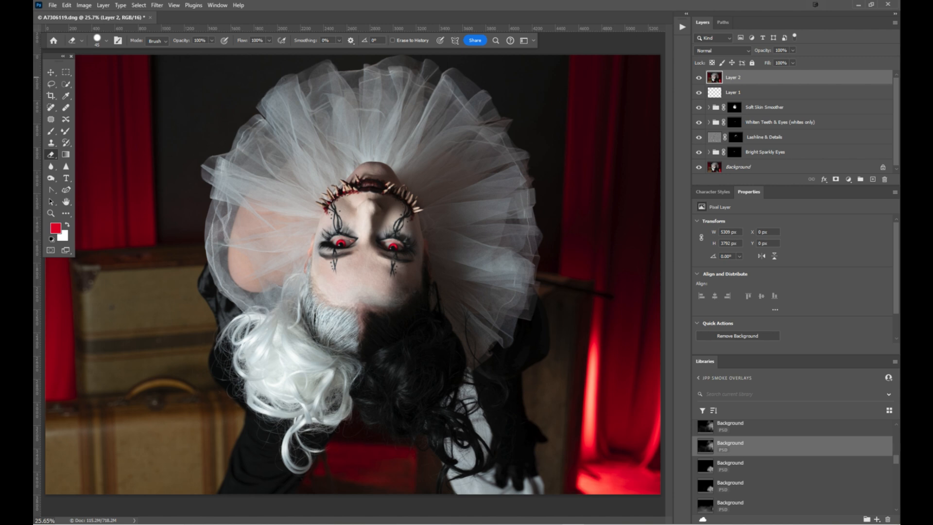
Step: Open Layer 2 in the Nik 7 Analog Efex filter
left_click(156, 5)
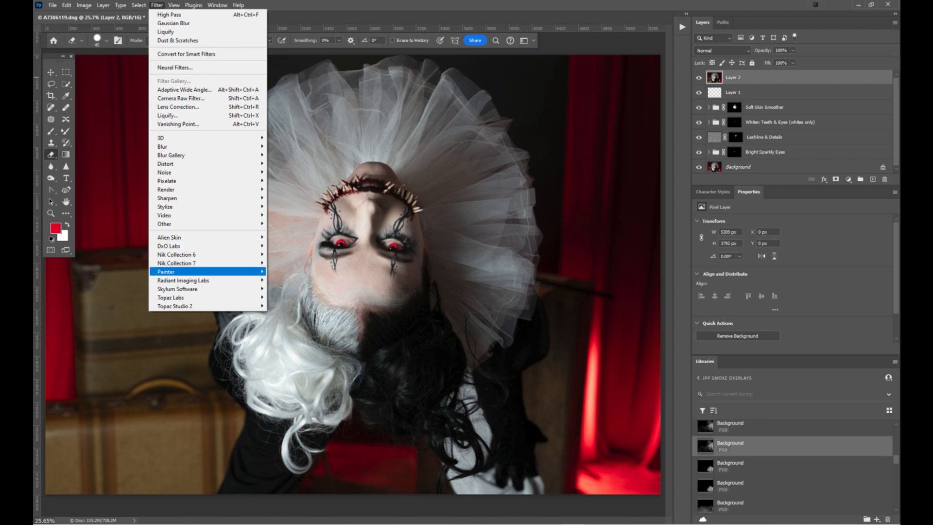
mouse_move(177, 263)
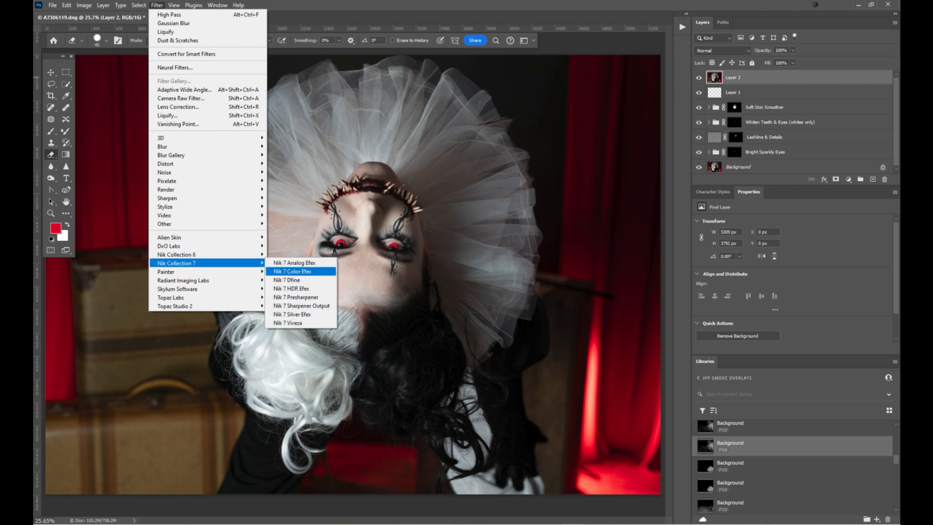
left_click(294, 262)
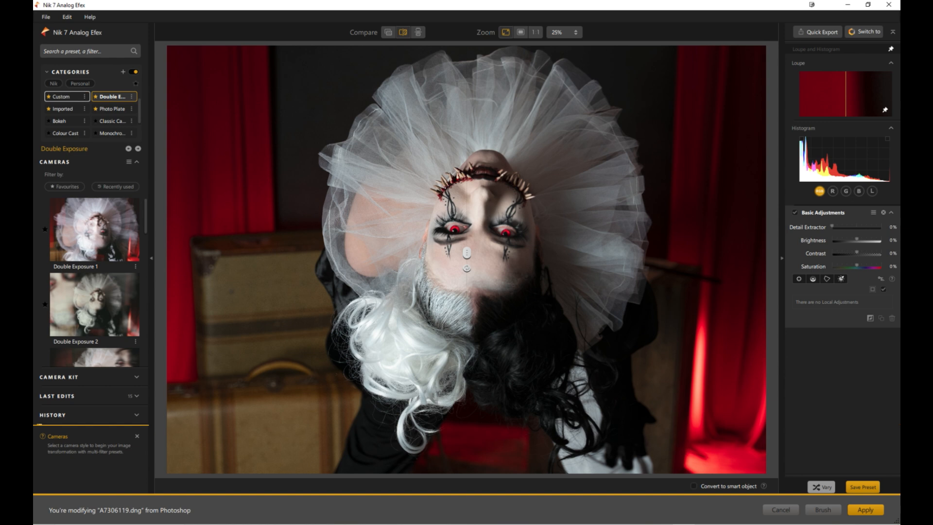
Step: Apply the Double Exposure 1 camera preset and move the before/after divider so the effect covers the whole photo
scroll(90, 114, "down", 2)
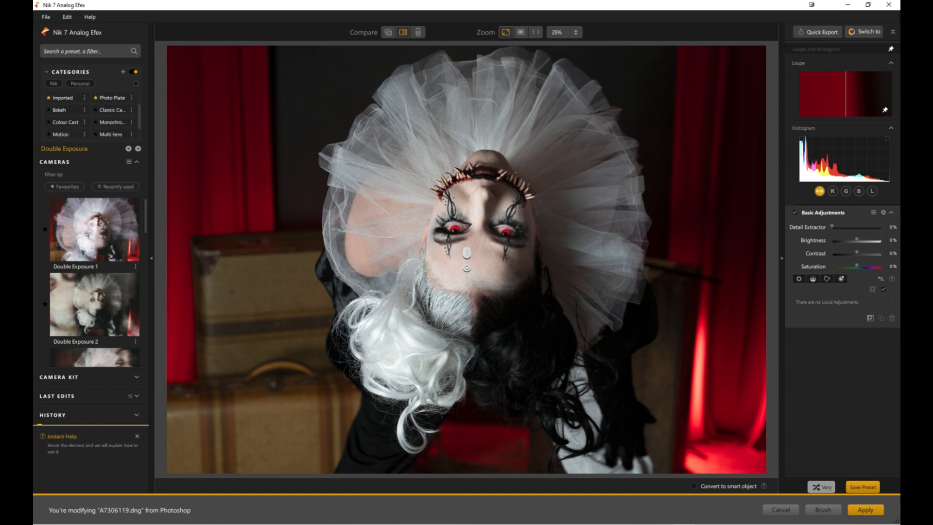
scroll(90, 114, "up", 3)
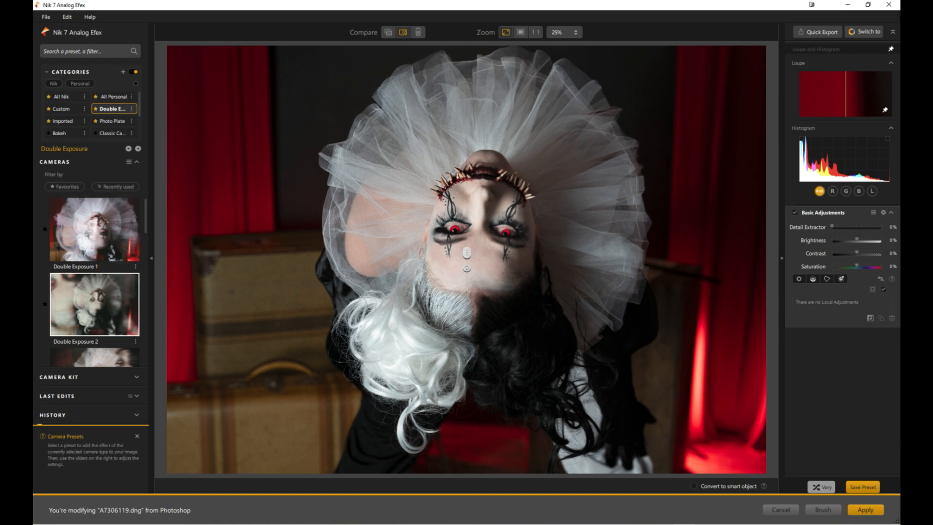
scroll(95, 311, "down", 3)
scroll(95, 311, "down", 7)
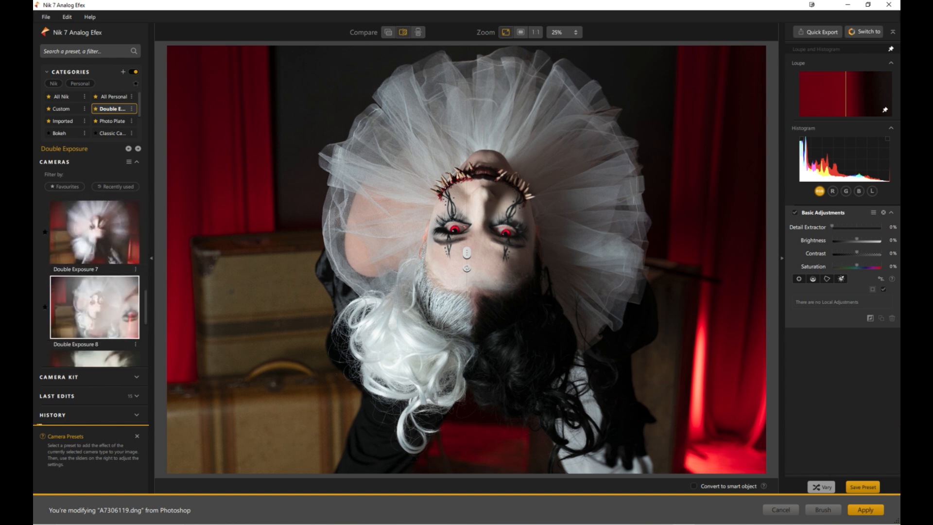
scroll(94, 306, "up", 10)
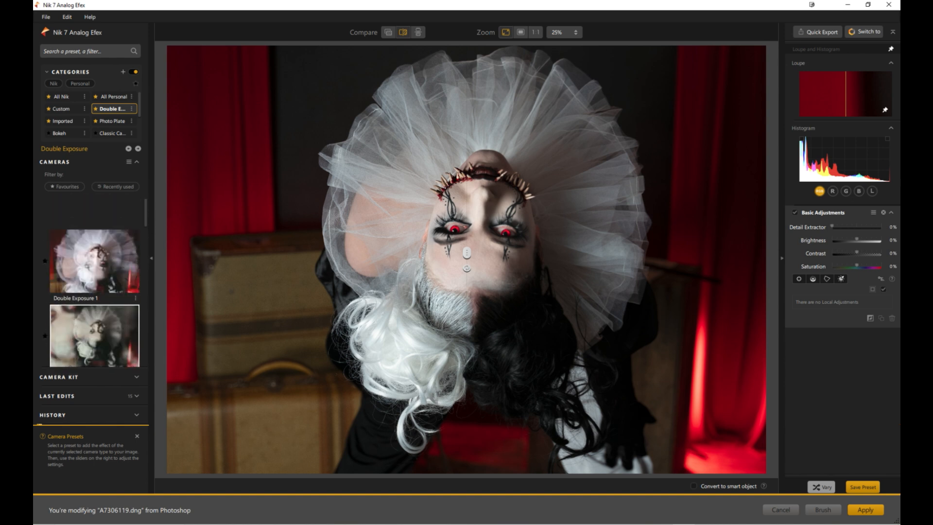
left_click(94, 228)
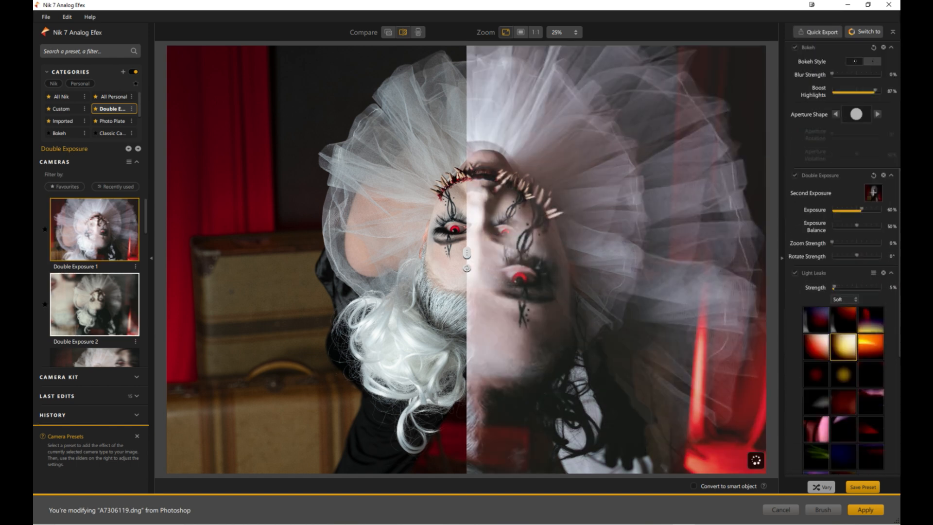
left_click_drag(466, 253, 167, 252)
Step: Try the Double Exposure 2, Double Exposure 3, Double Exposure 4 and Good Vibrations 5 presets on the photo
left_click(94, 304)
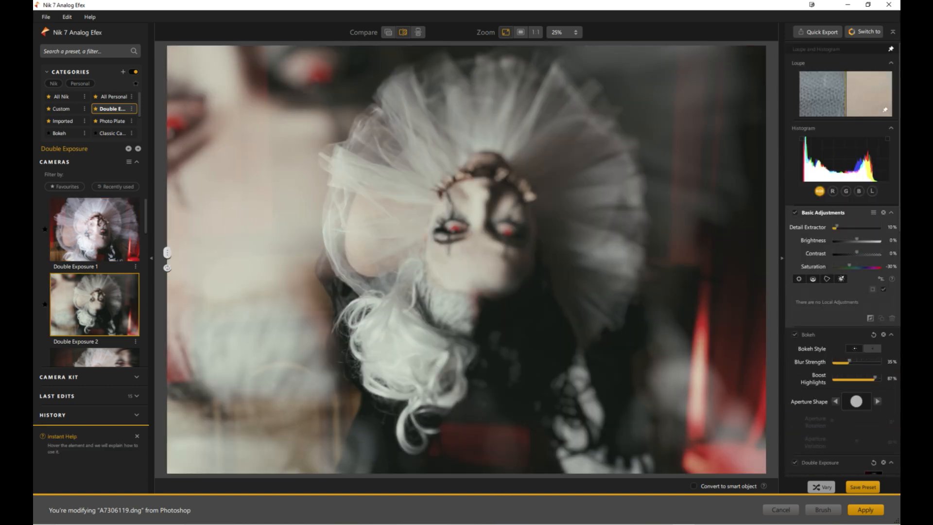
scroll(94, 282, "down", 1)
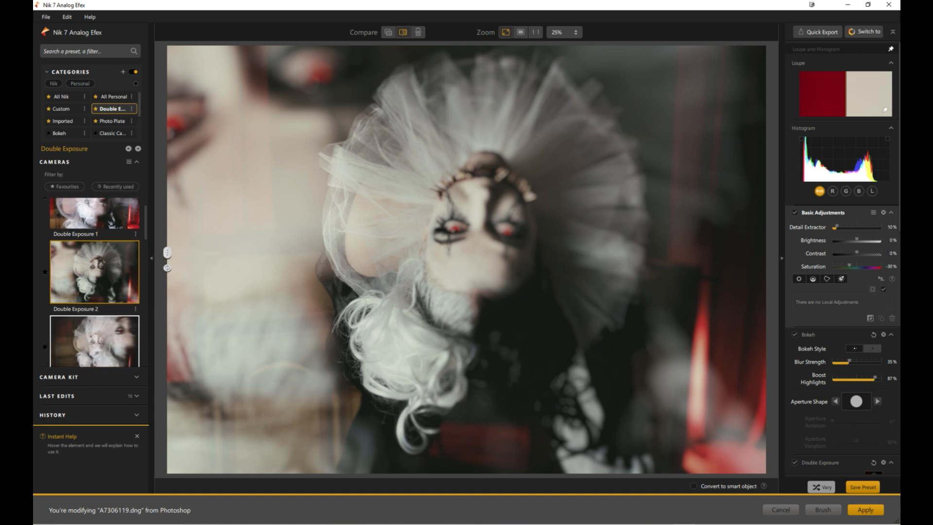
left_click(95, 340)
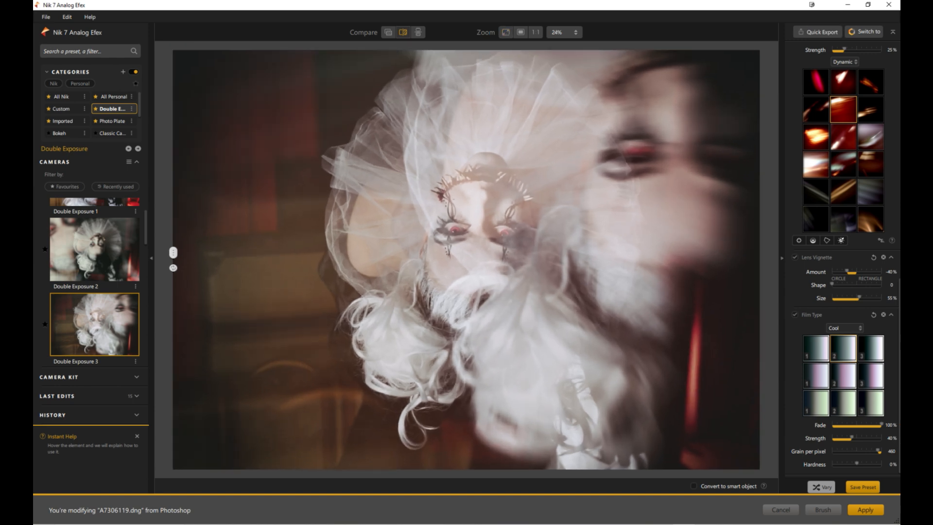
scroll(94, 291, "down", 1)
left_click(94, 349)
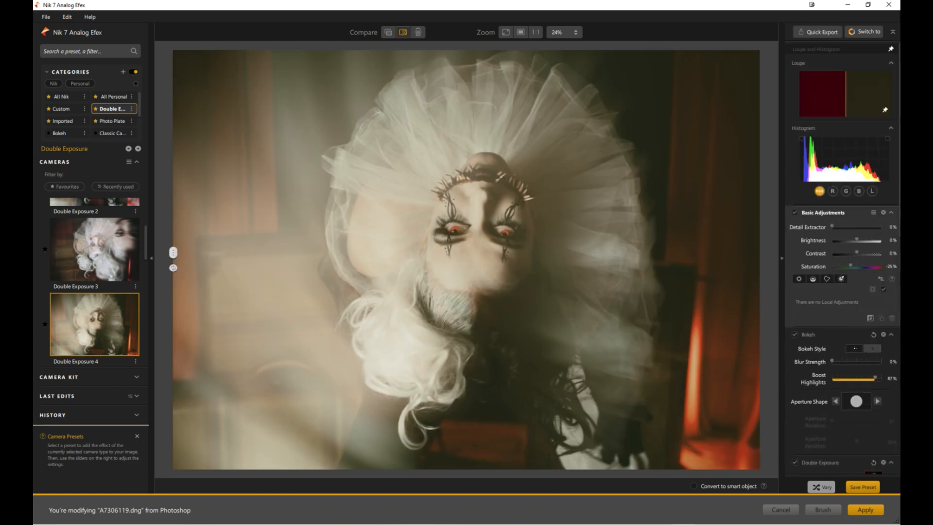
scroll(94, 281, "down", 2)
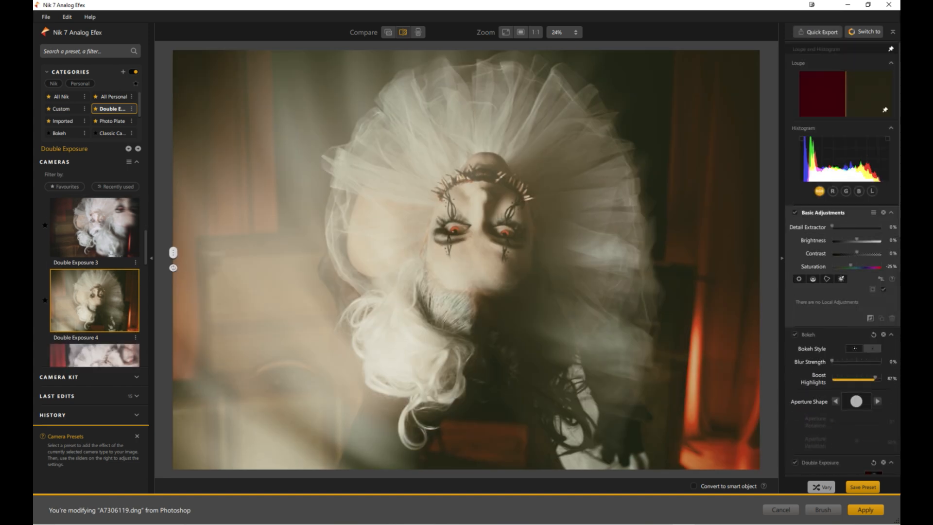
scroll(94, 281, "down", 4)
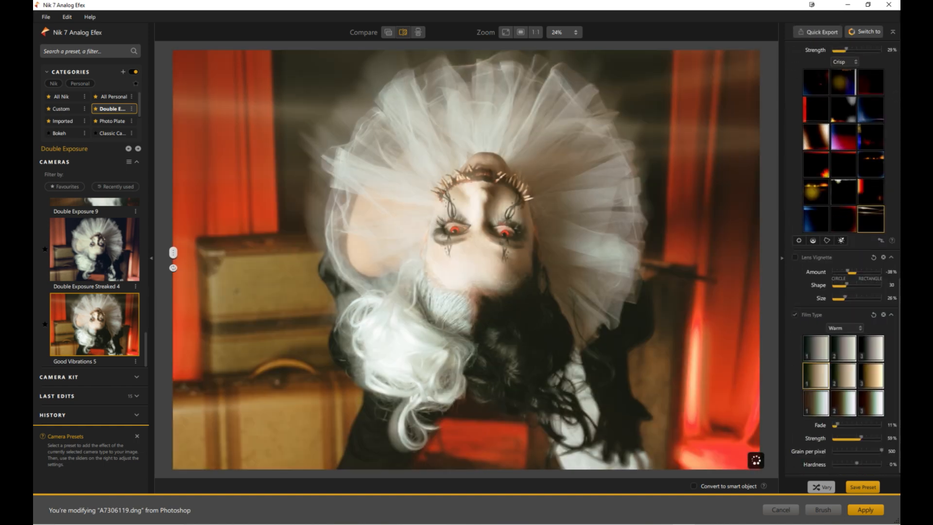
Step: Apply the Double Exposure 4 preset to the photo
scroll(94, 281, "up", 8)
scroll(94, 282, "down", 3)
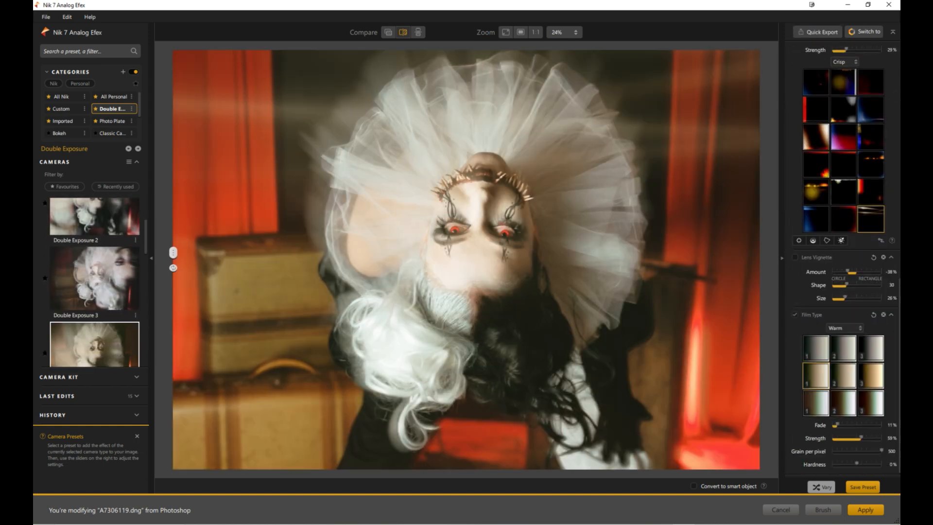
left_click(94, 323)
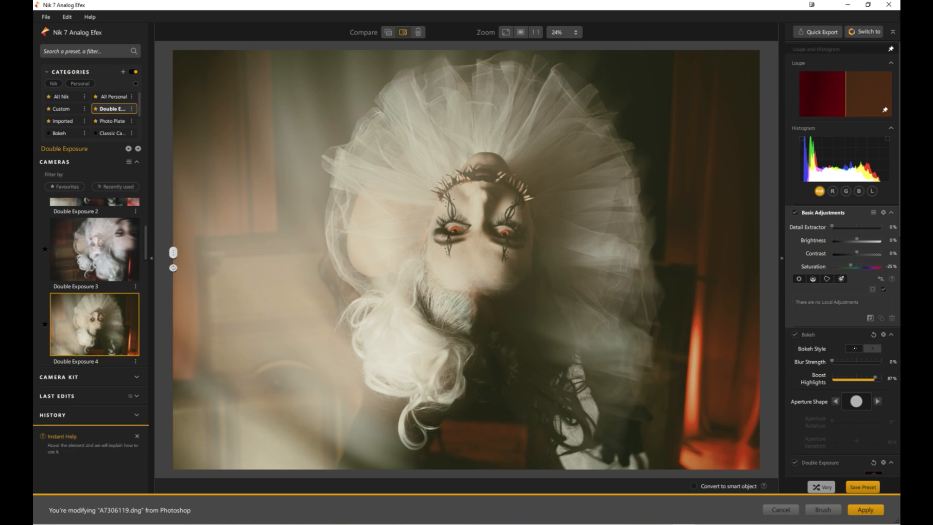
Step: Set the Detail Extractor to 16% and the Brightness to -16% in the Basic Adjustments
left_click_drag(832, 227, 839, 227)
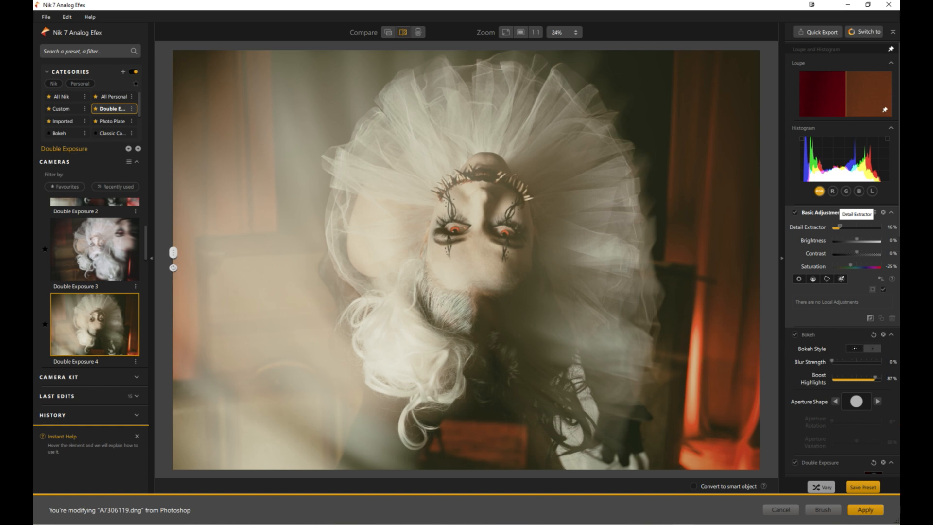
left_click_drag(858, 240, 853, 240)
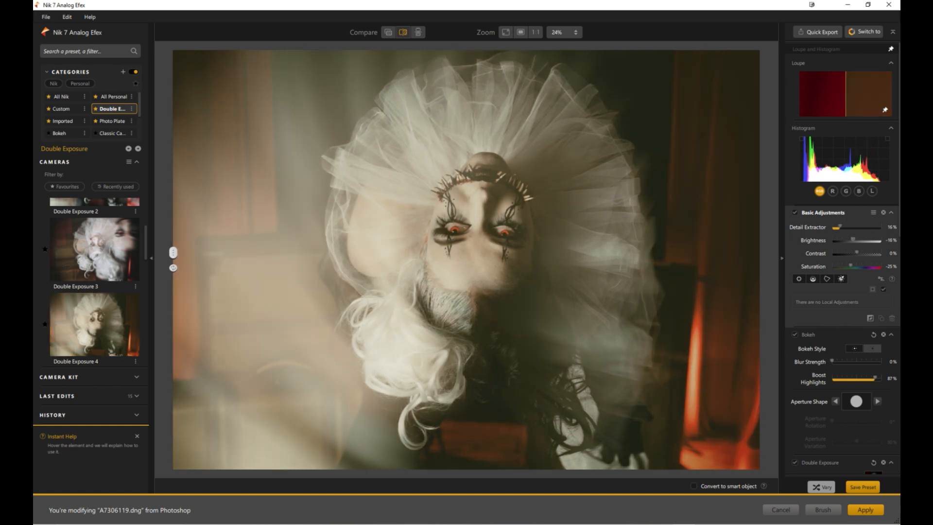
scroll(843, 260, "down", 1)
left_click(832, 329)
left_click_drag(832, 290, 831, 290)
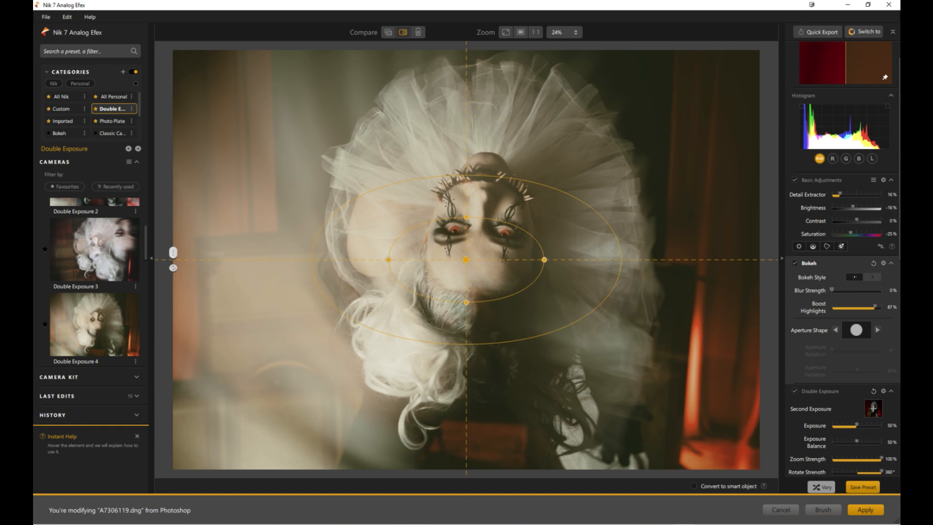
Step: Browse for a second exposure image in the 2024-07-14 - Night Circus folder under Finished Images, Studio Shoots, Studio Shoots 2024
scroll(843, 267, "down", 3)
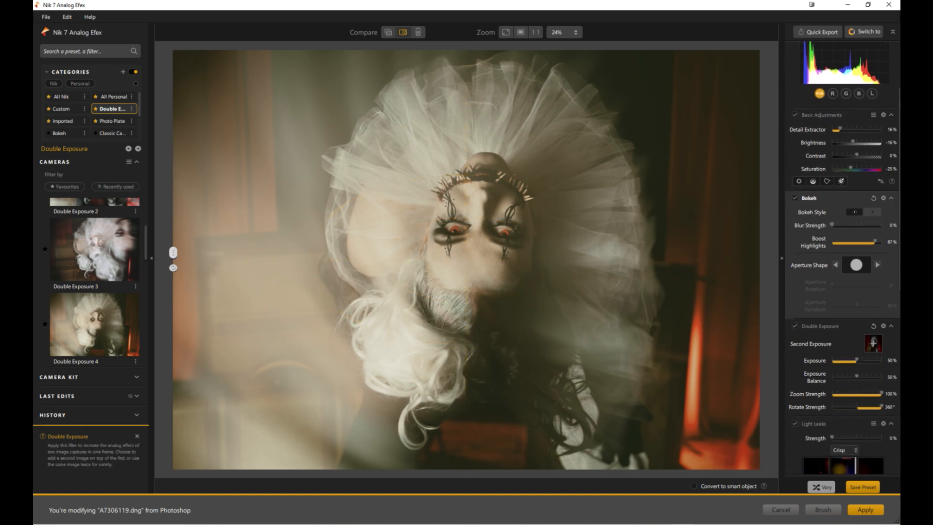
scroll(843, 262, "down", 2)
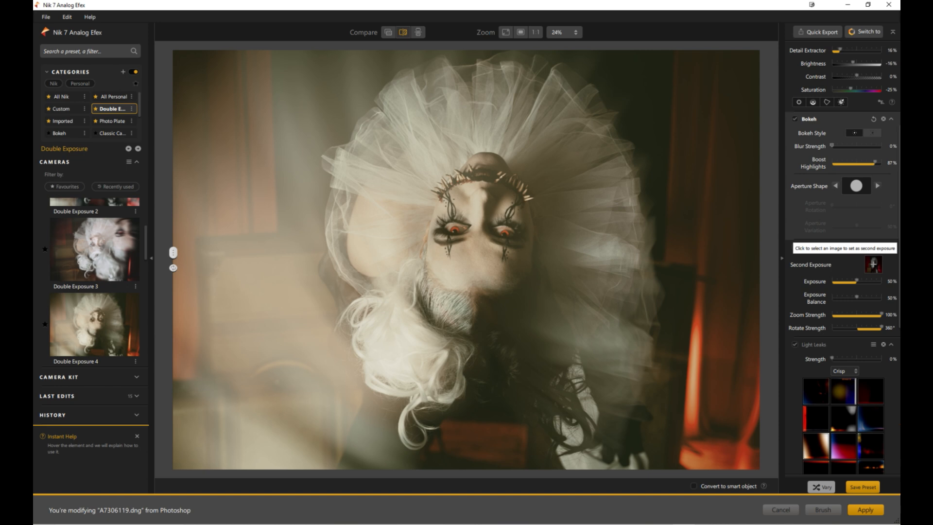
left_click(873, 264)
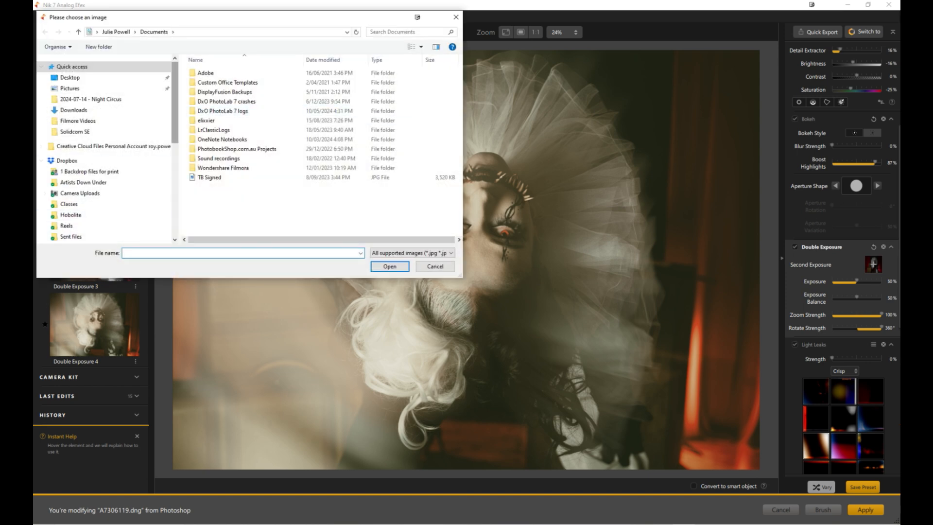
scroll(105, 194, "down", 5)
left_click(89, 204)
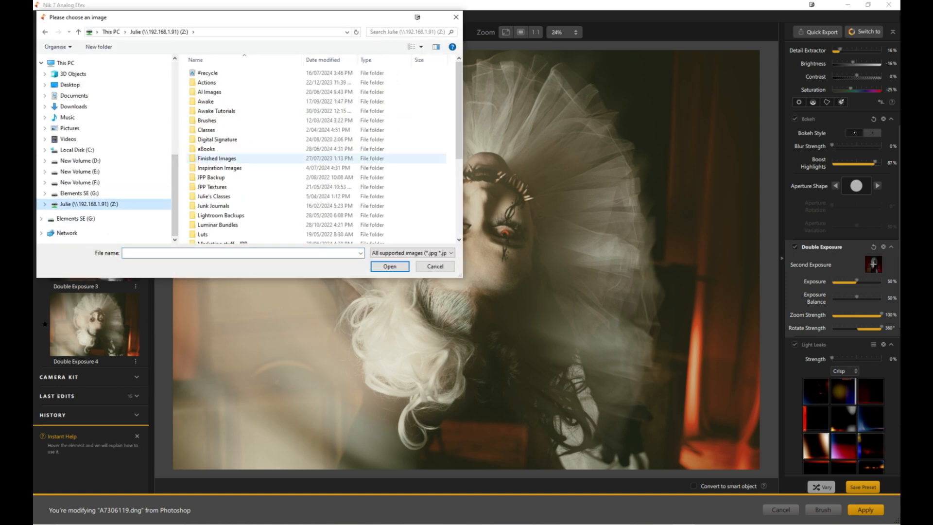
double_click(217, 158)
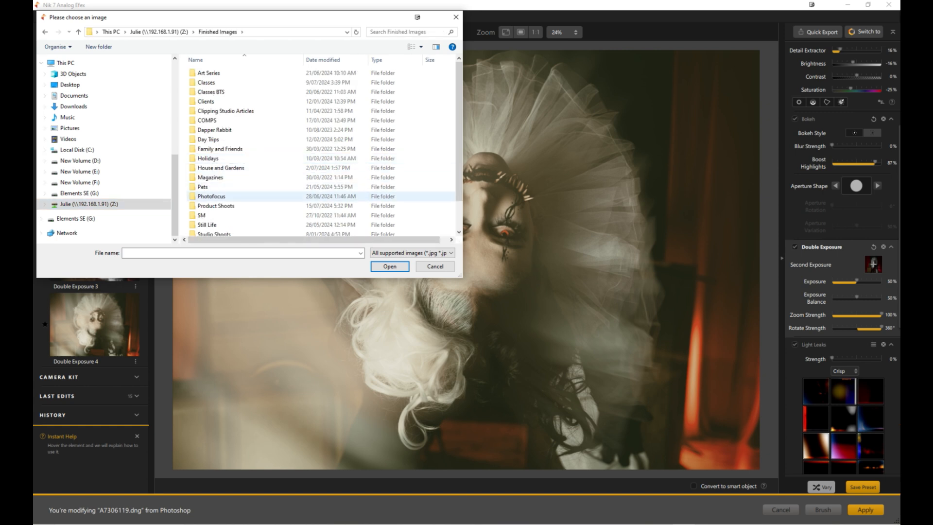
scroll(214, 202, "down", 1)
double_click(213, 202)
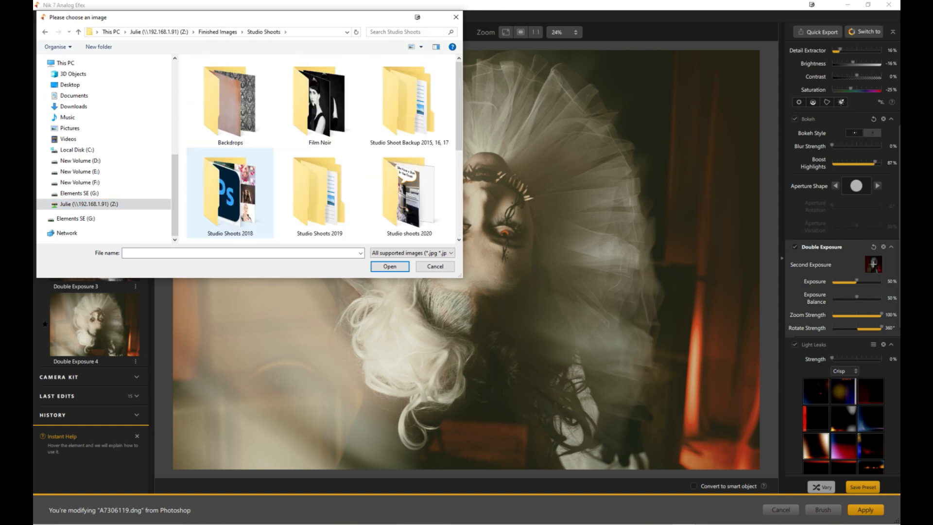
scroll(320, 204, "down", 3)
double_click(228, 199)
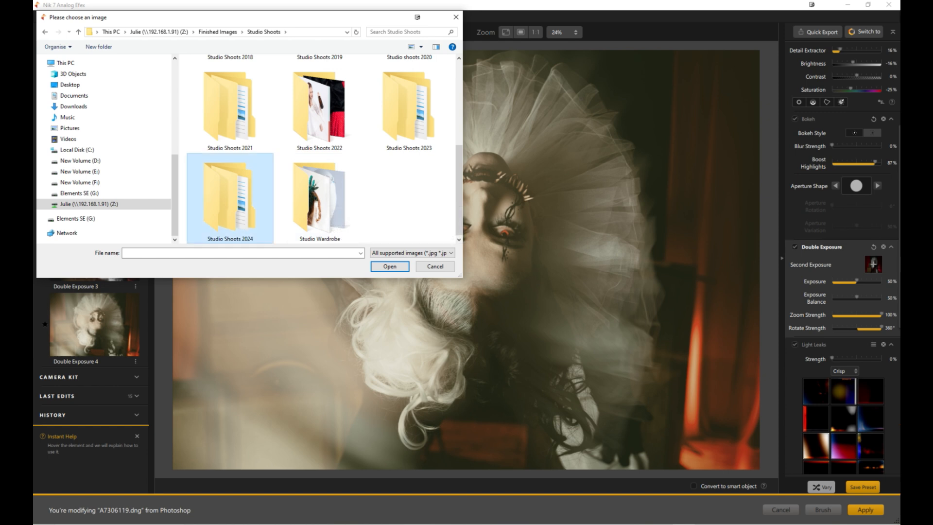
double_click(229, 224)
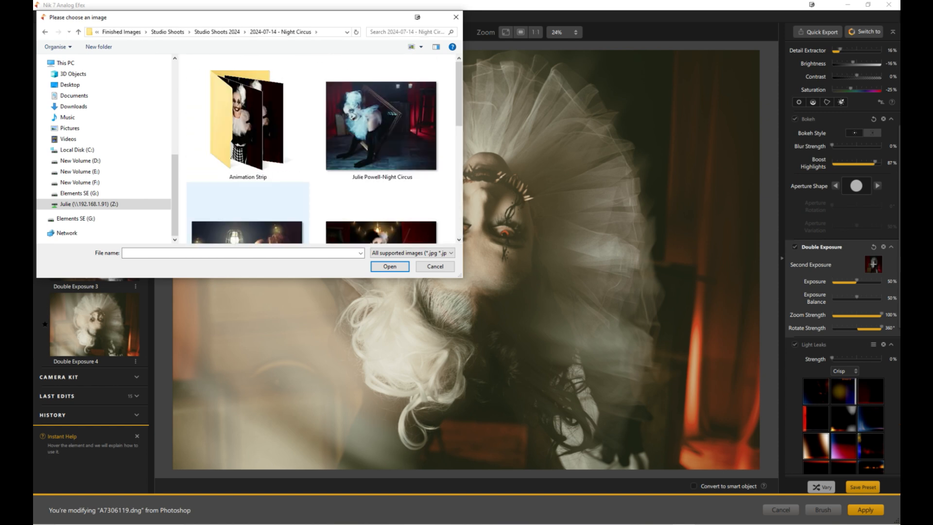
Step: Try the caged-lamp portrait as the second exposure, and restore the original photo as the second exposure
scroll(381, 195, "down", 1)
double_click(246, 195)
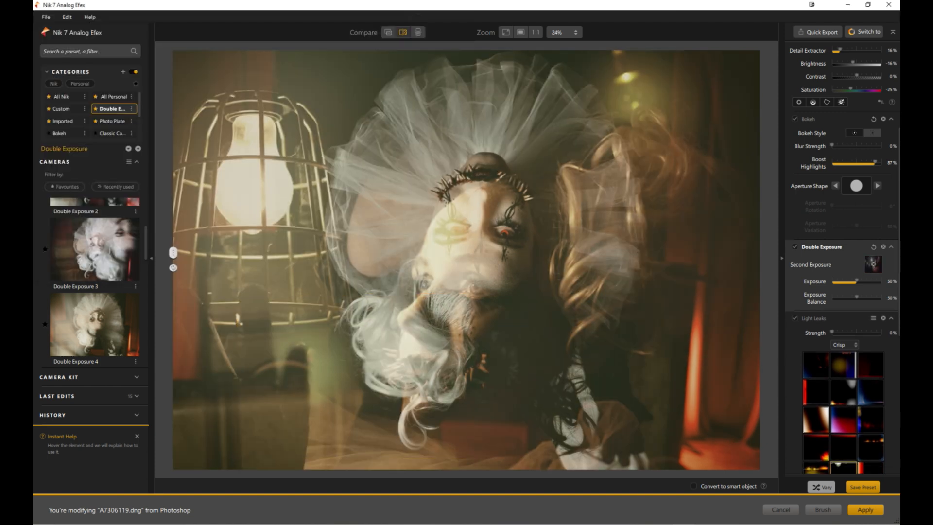
left_click(873, 264)
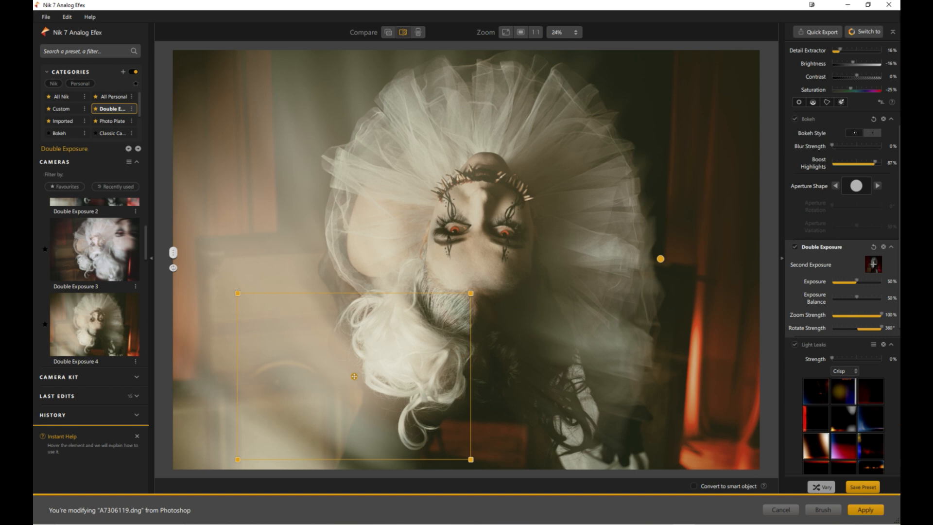
Step: Shift the second exposure slightly leftward, and set its Exposure to 55% and Rotate Strength to 171°
left_click_drag(354, 377, 335, 374)
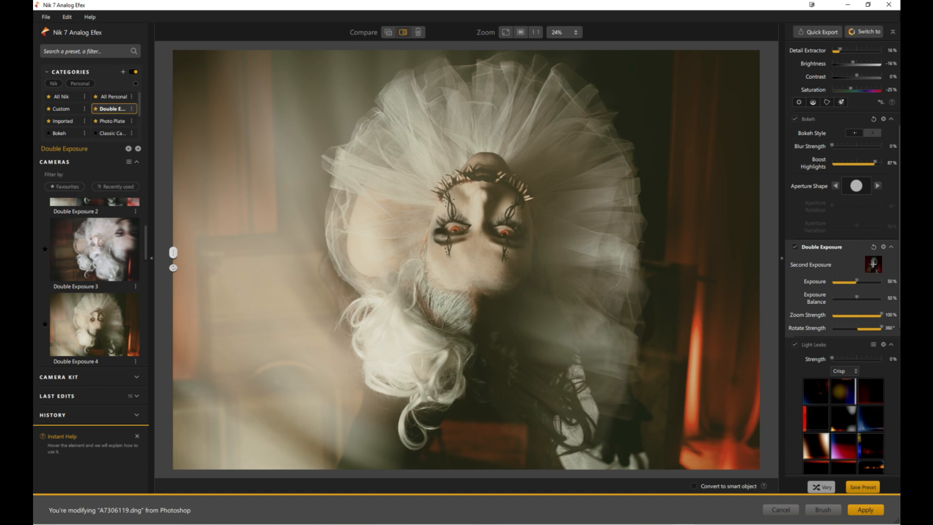
left_click_drag(857, 281, 858, 281)
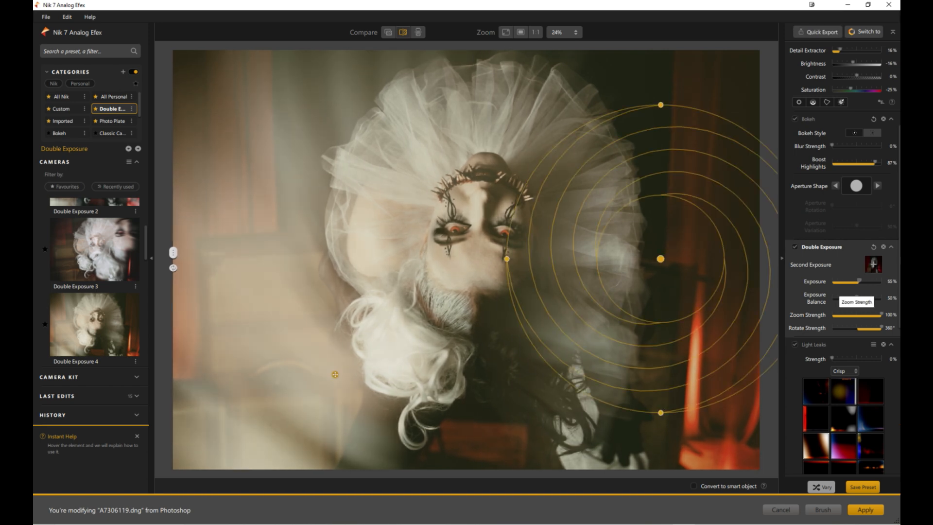
mouse_move(880, 314)
left_mouse_down()
mouse_move(840, 314)
mouse_move(880, 315)
left_mouse_up()
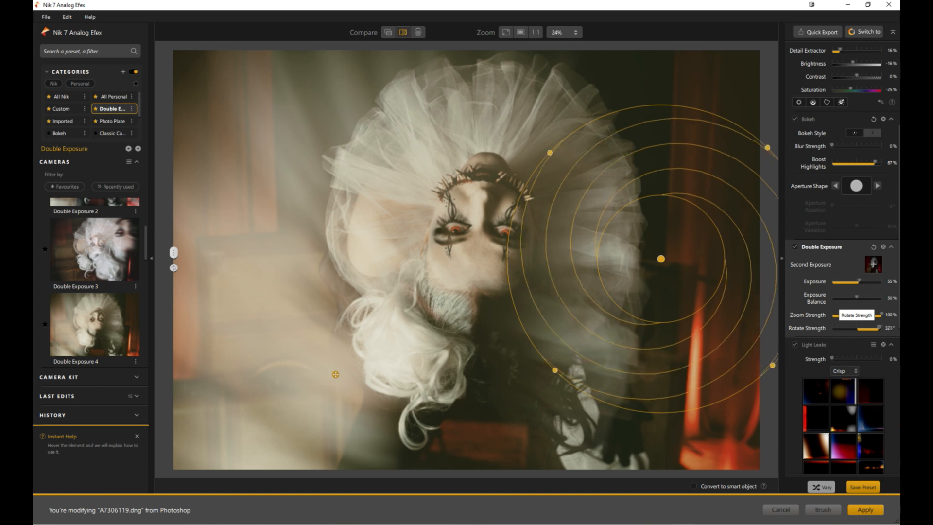
left_click_drag(880, 328, 868, 327)
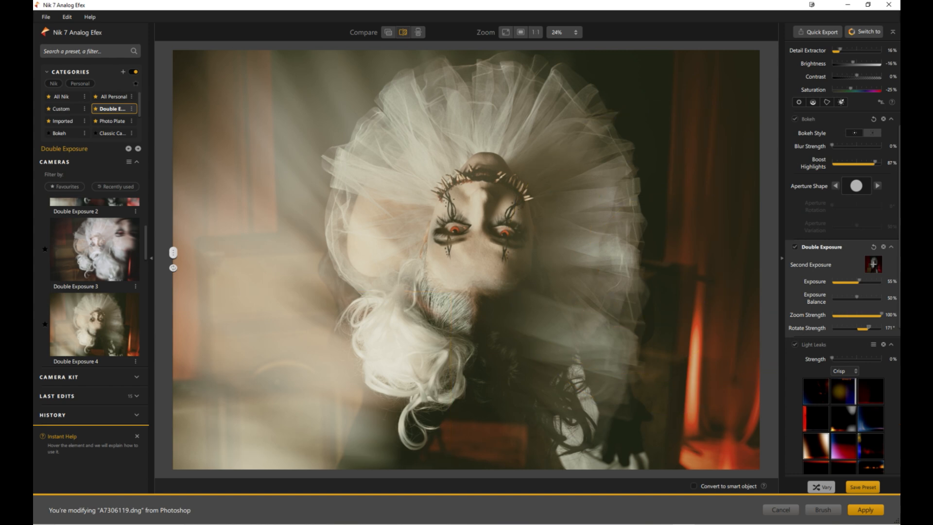
Step: Set the Light Leaks Strength to 40% and the Lens Vignette Amount to -36%
scroll(843, 413, "down", 1)
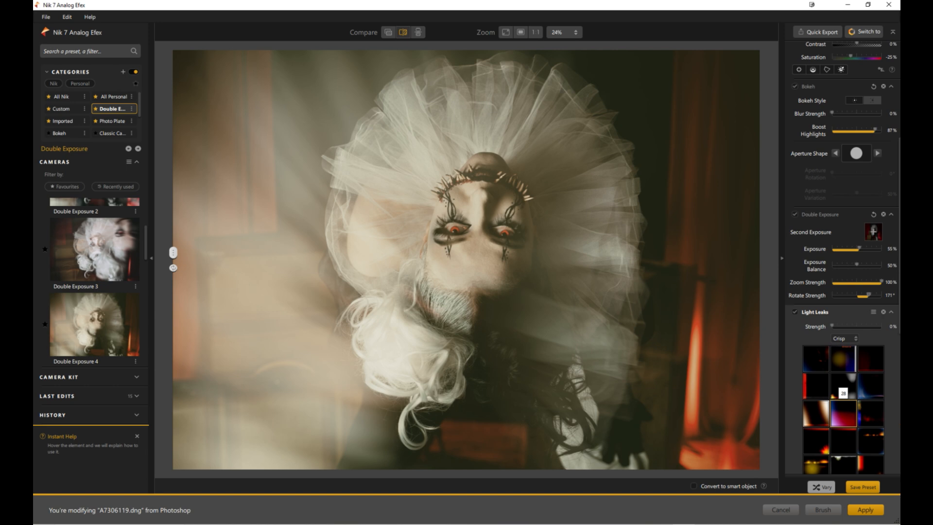
scroll(844, 388, "down", 3)
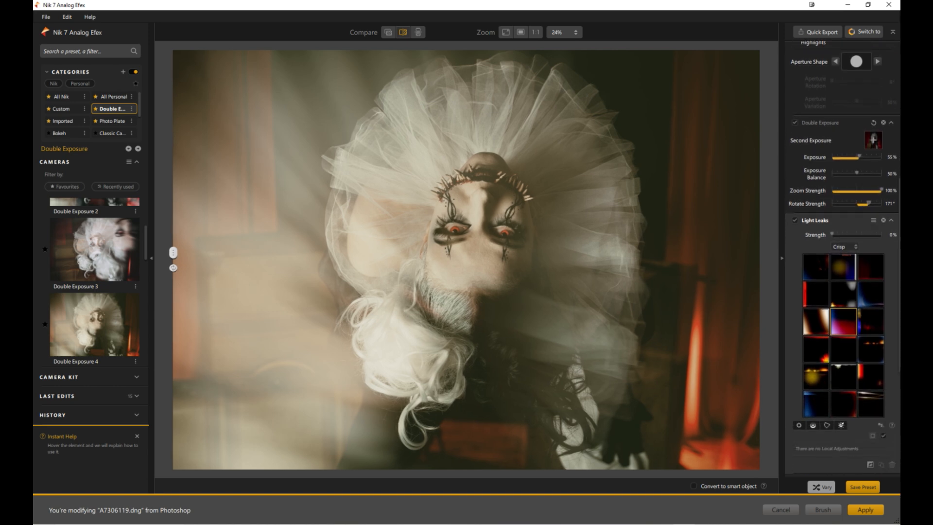
left_click_drag(831, 234, 851, 235)
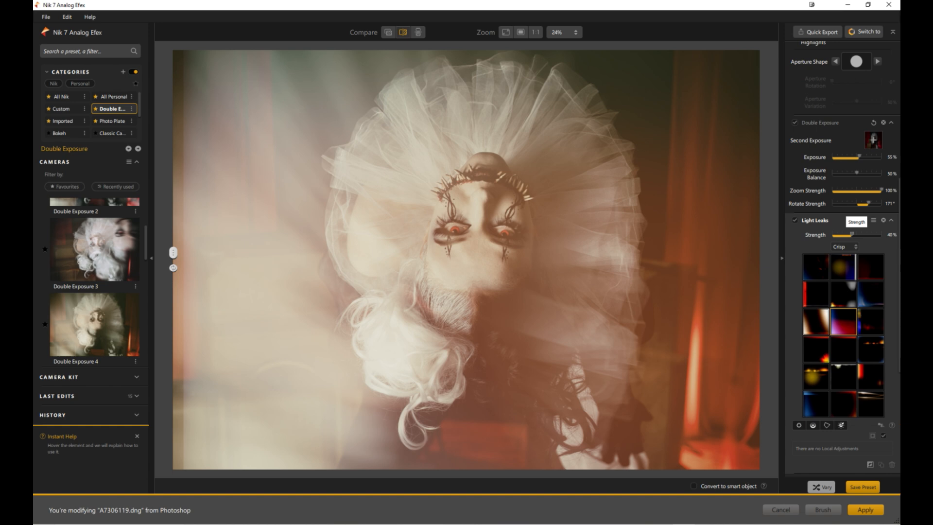
scroll(855, 243, "down", 5)
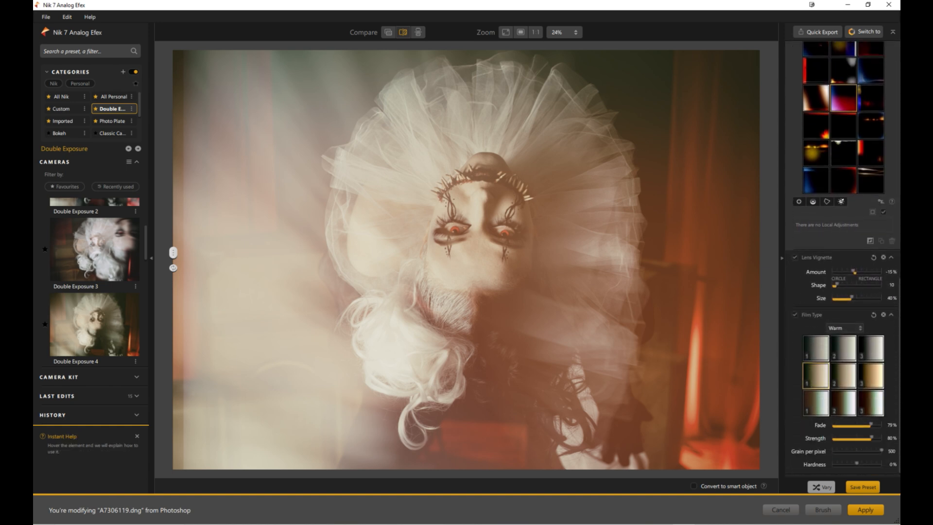
mouse_move(854, 271)
left_mouse_down()
mouse_move(864, 271)
mouse_move(849, 271)
left_mouse_up()
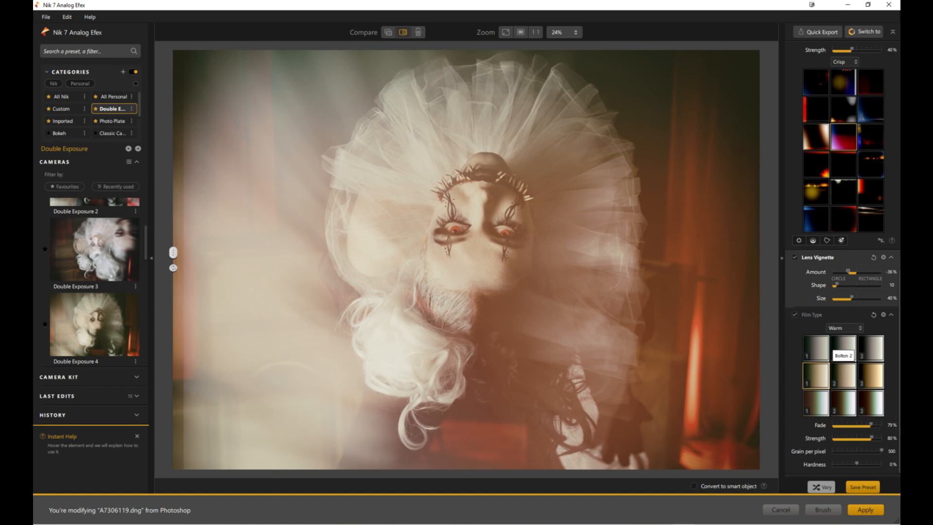
Step: Compare the Warm film types on the portrait and apply film 1 from the first row
left_click(815, 348)
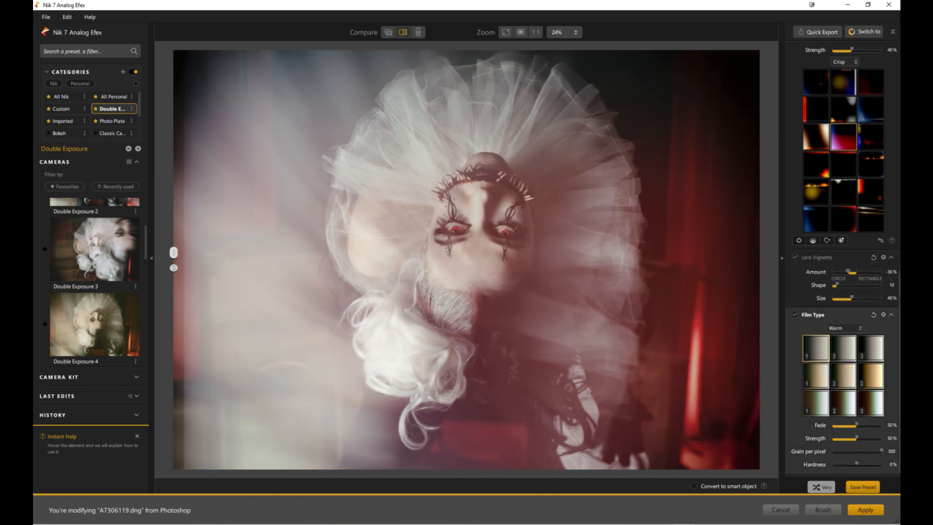
left_click(843, 347)
left_click(870, 348)
left_click(816, 403)
left_click(842, 402)
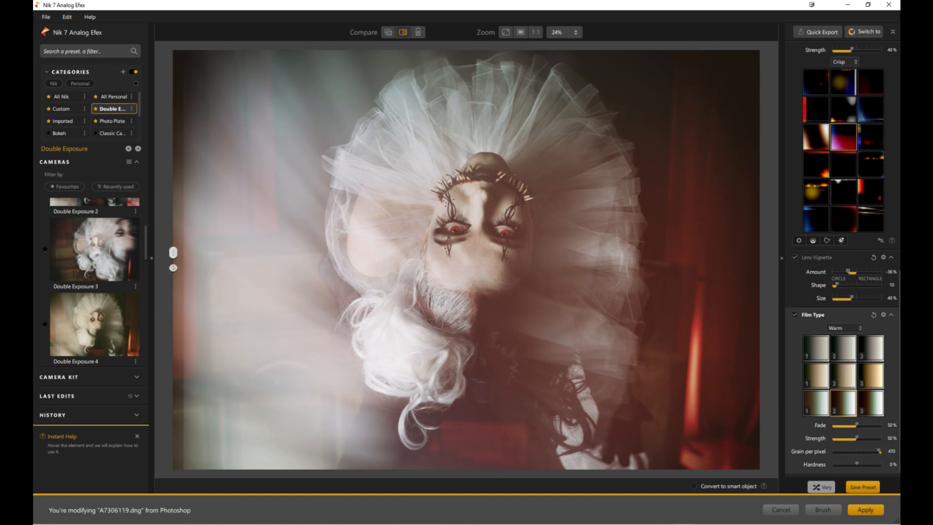
left_click(870, 402)
left_click(815, 375)
left_click(843, 375)
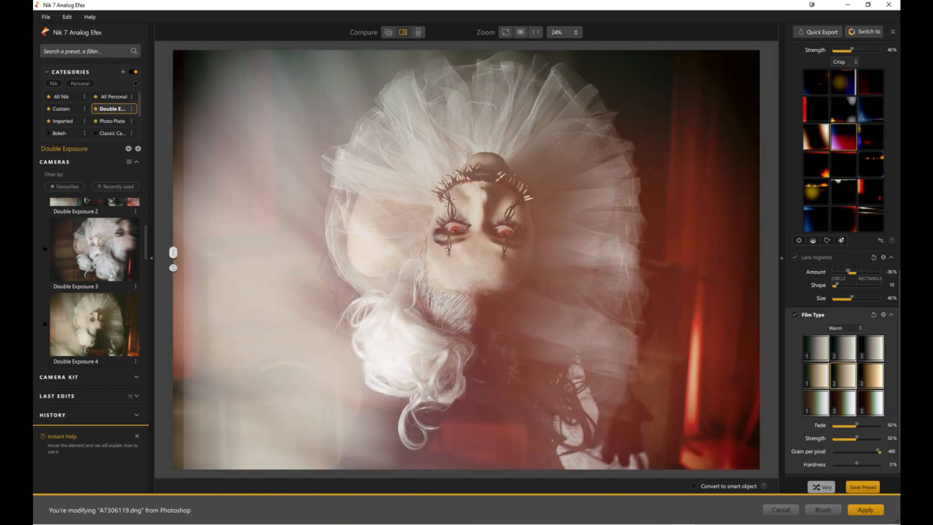
left_click(815, 348)
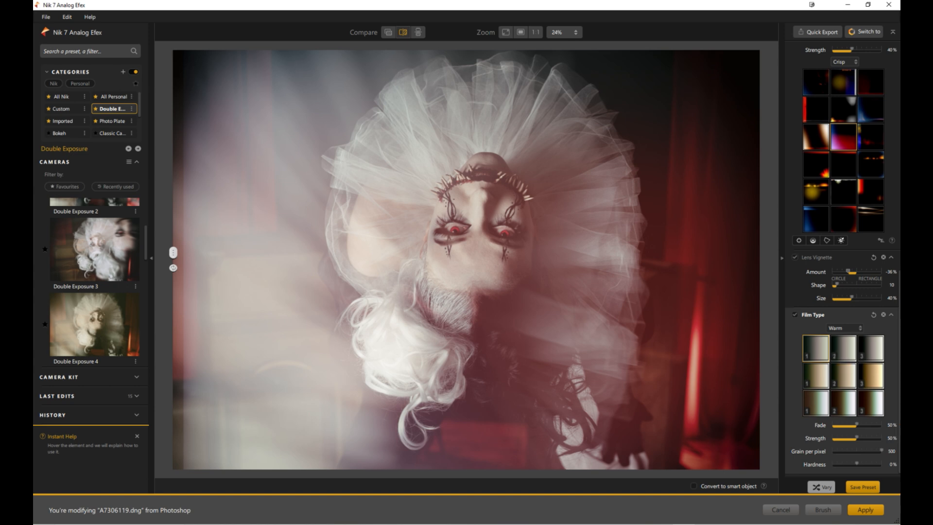
Step: Add the Dirt & Scratches filter from the Camera Kit and try the middle Dust and Fluff texture in the fourth row
left_click(59, 376)
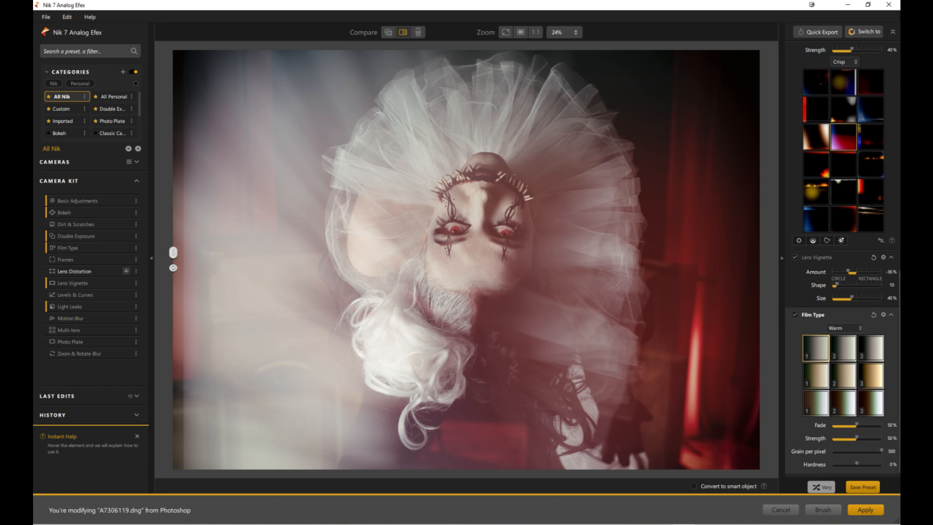
left_click(127, 224)
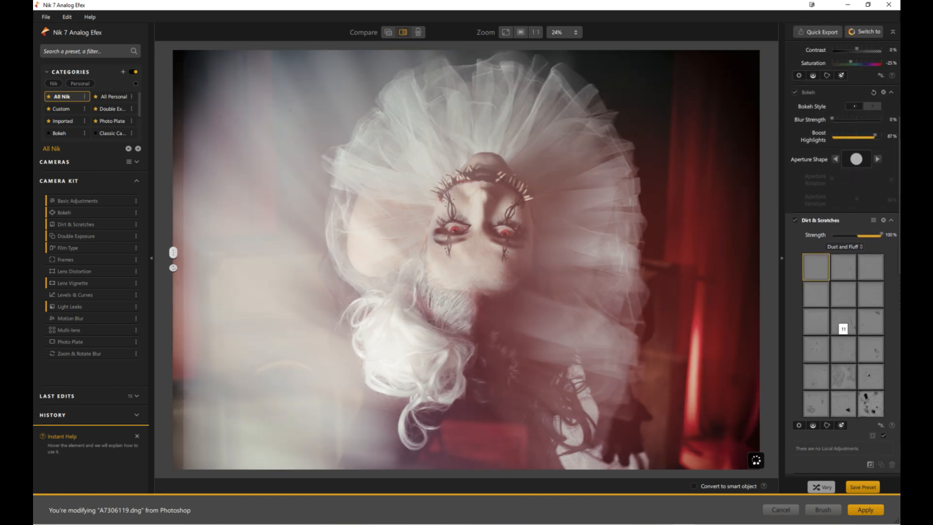
left_click(843, 349)
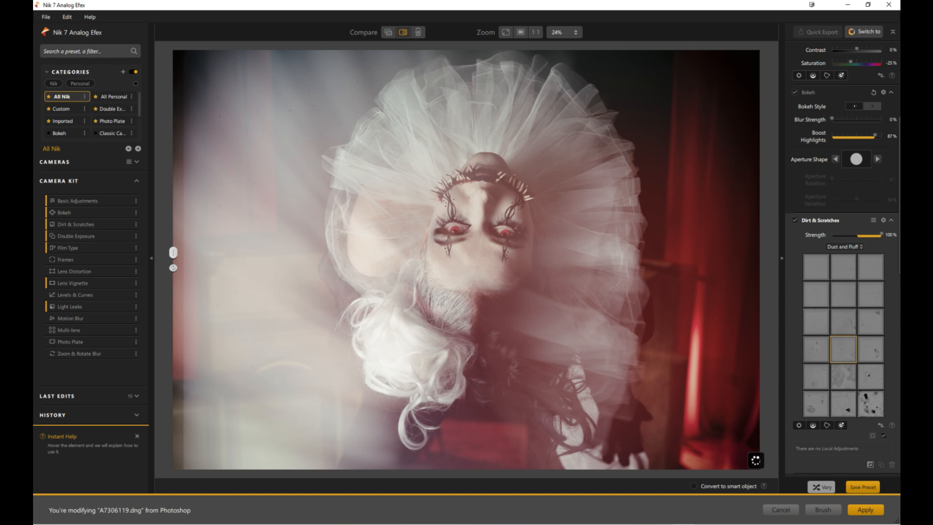
Step: Switch Dirt & Scratches to the Scratches set, and apply the third texture of the second row at 50% Strength
left_click(844, 247)
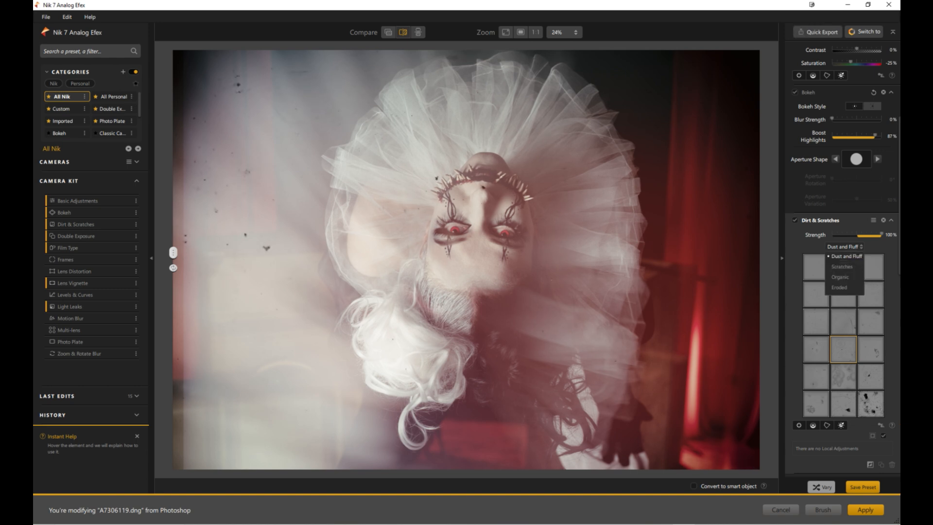
left_click(841, 266)
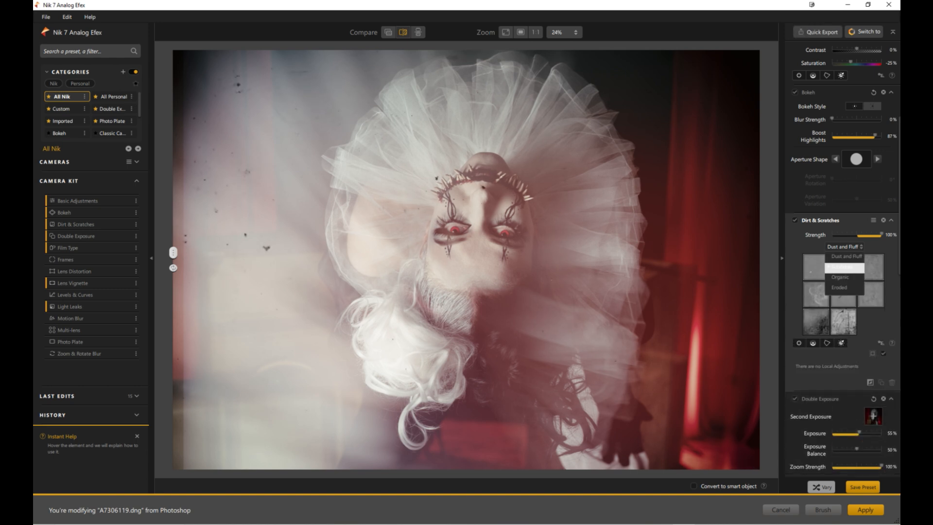
left_click(815, 293)
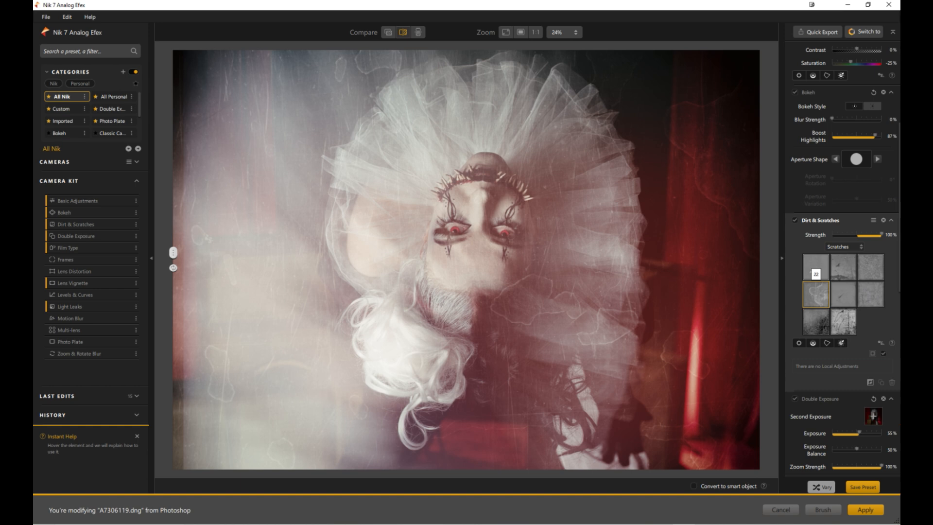
left_click(870, 294)
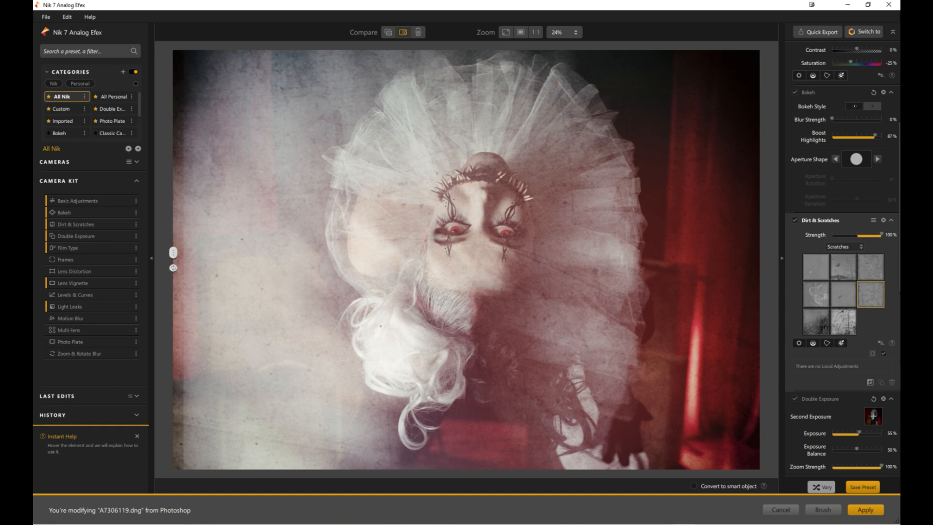
mouse_move(880, 235)
left_mouse_down()
mouse_move(860, 235)
mouse_move(869, 234)
left_mouse_up()
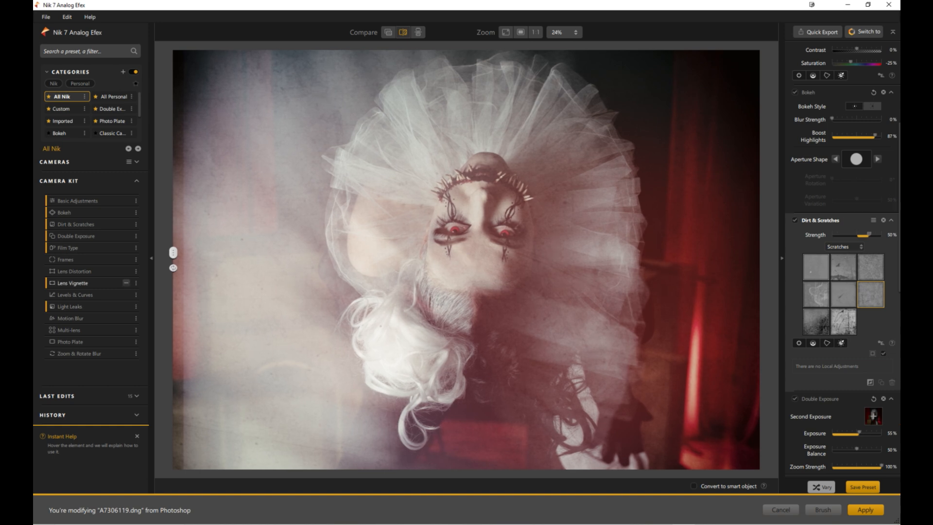
Step: Add the Lens Distortion filter with Distortion at 8% and Chromatic Shift at 67%
left_click(76, 271)
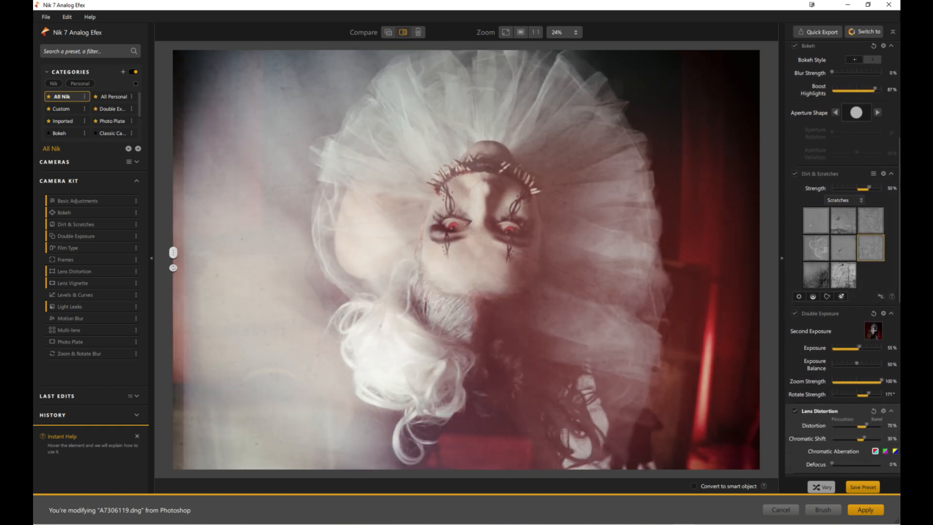
left_click_drag(862, 425, 835, 425)
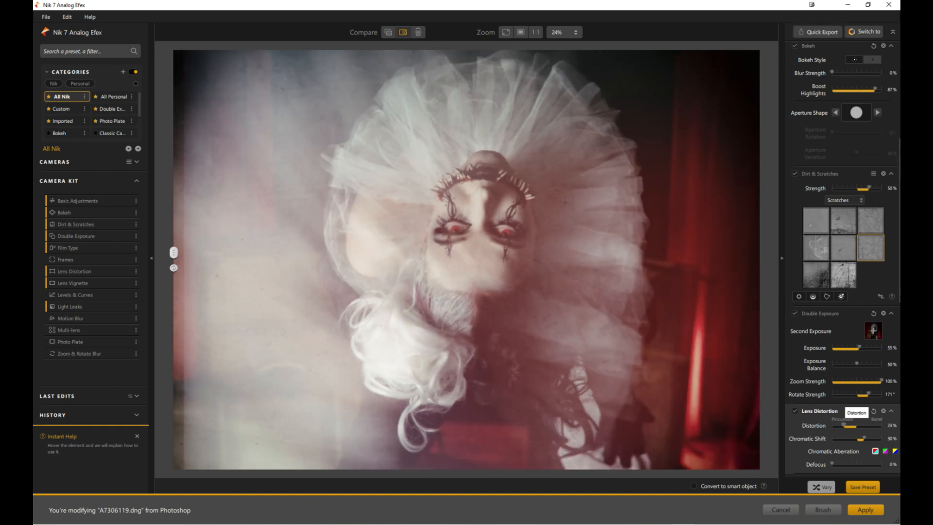
left_click_drag(835, 426, 835, 425)
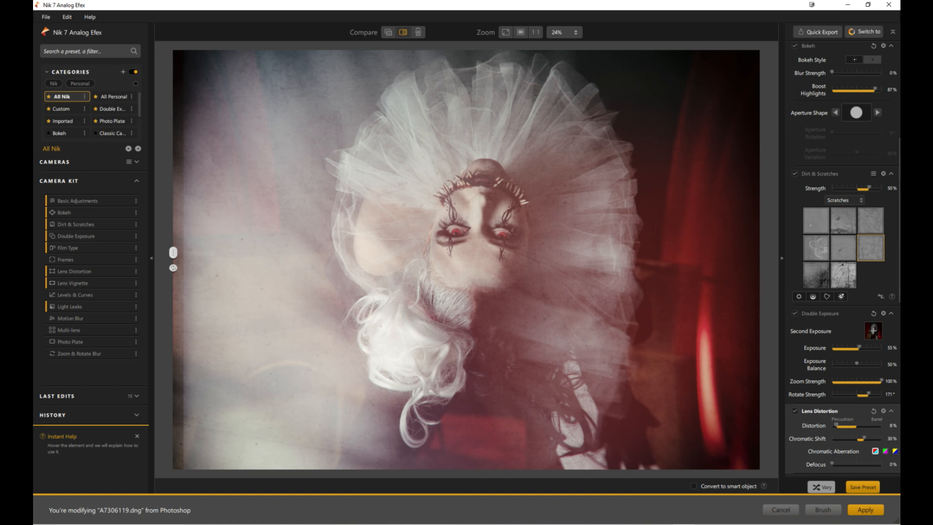
left_click_drag(862, 438, 873, 438)
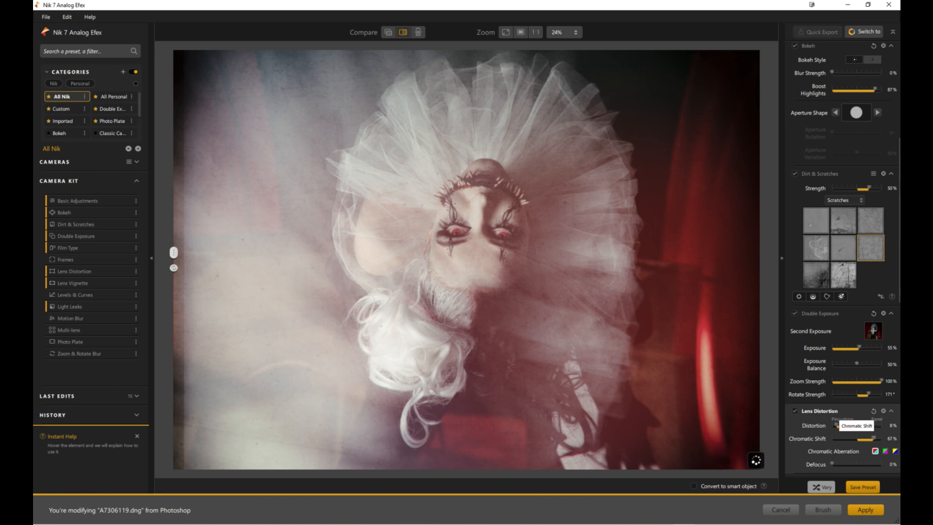
Step: Compare the Lens Distortion's Chromatic Aberration colors and choose the green-magenta option, keeping Defocus at 0%
scroll(842, 258, "down", 1)
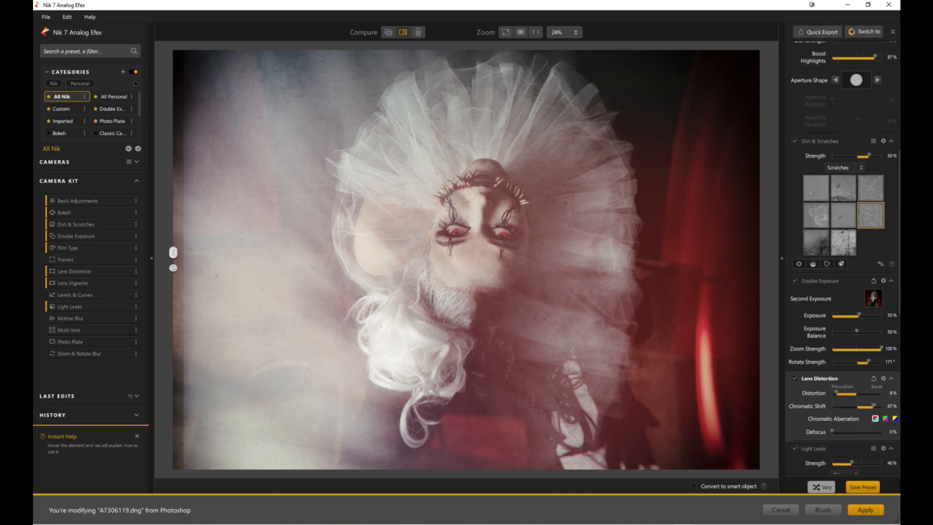
mouse_move(831, 431)
left_mouse_down()
mouse_move(855, 431)
mouse_move(832, 431)
left_mouse_up()
left_click(885, 418)
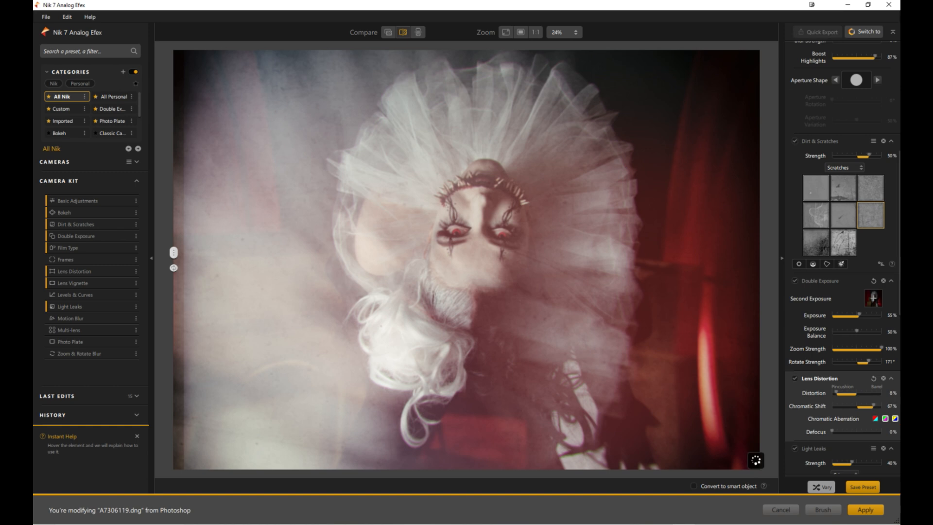
left_click(875, 419)
left_click(885, 419)
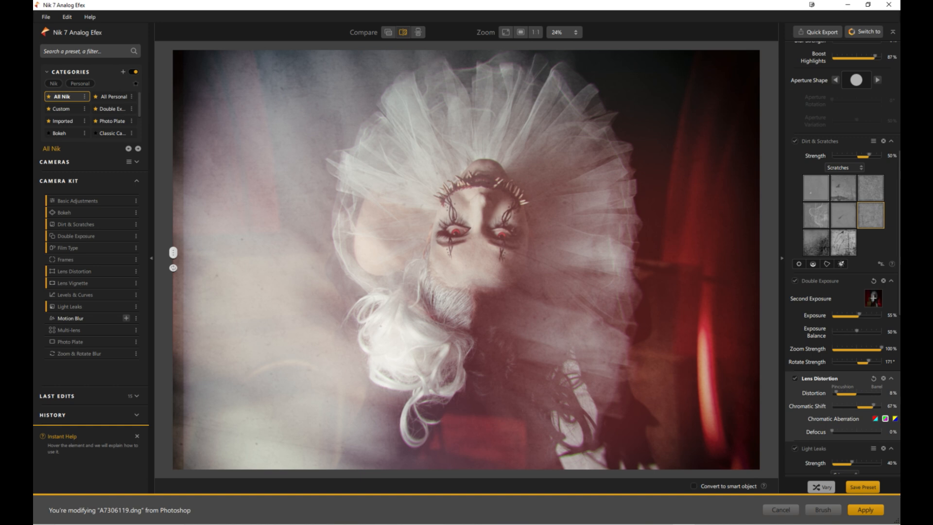
Step: Try a Motion Blur centered on the face at 6% Blur Strength, and remove the filter
left_click(126, 318)
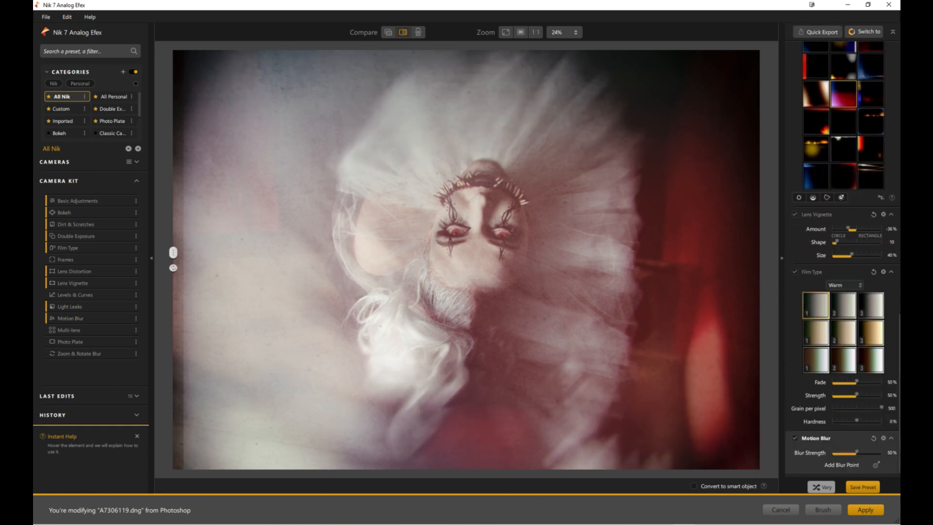
left_click_drag(465, 259, 468, 232)
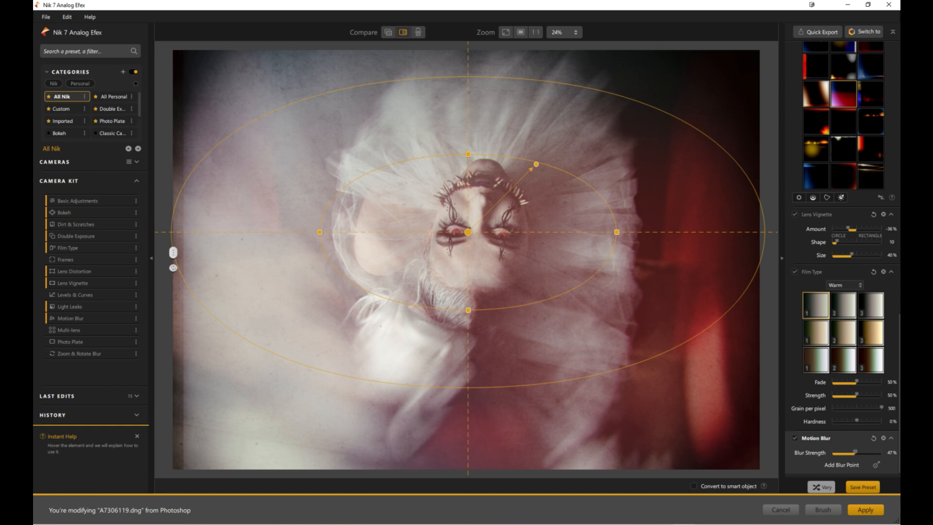
left_click_drag(855, 452, 834, 451)
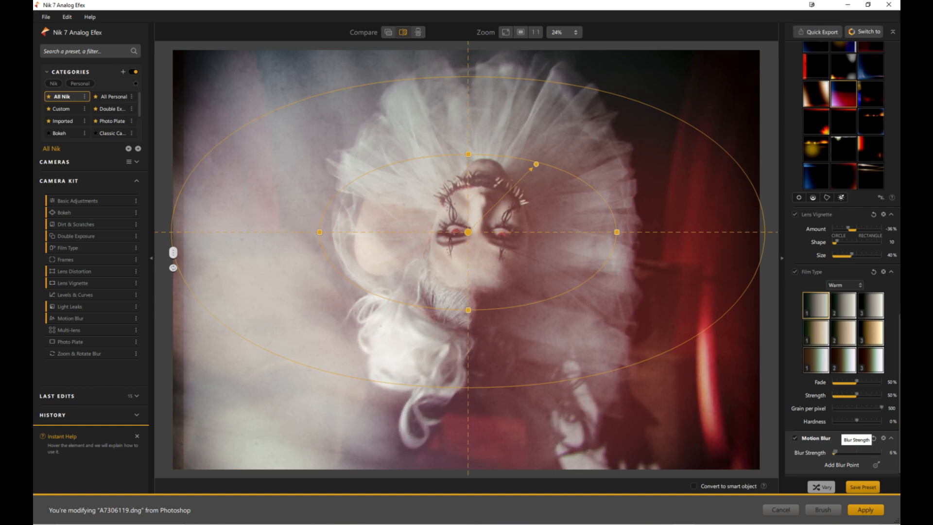
left_click(795, 438)
left_click(795, 438)
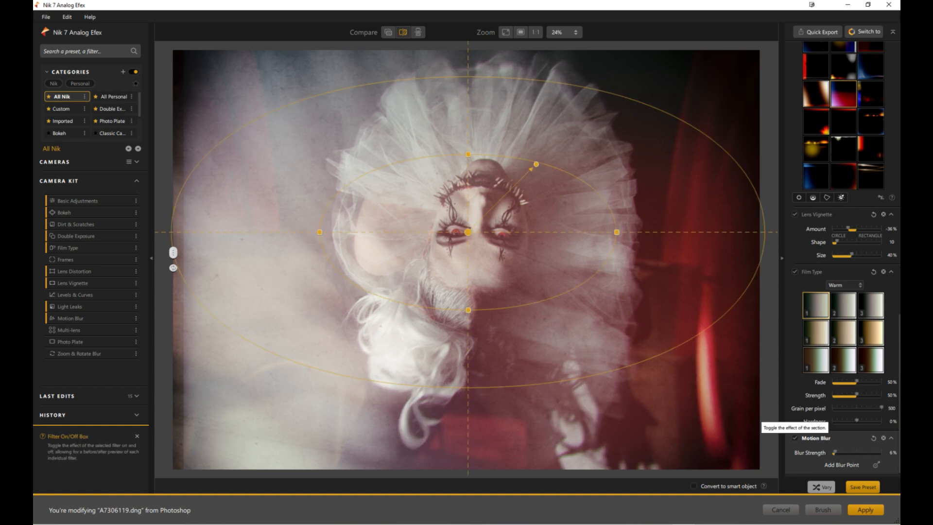
left_click(795, 438)
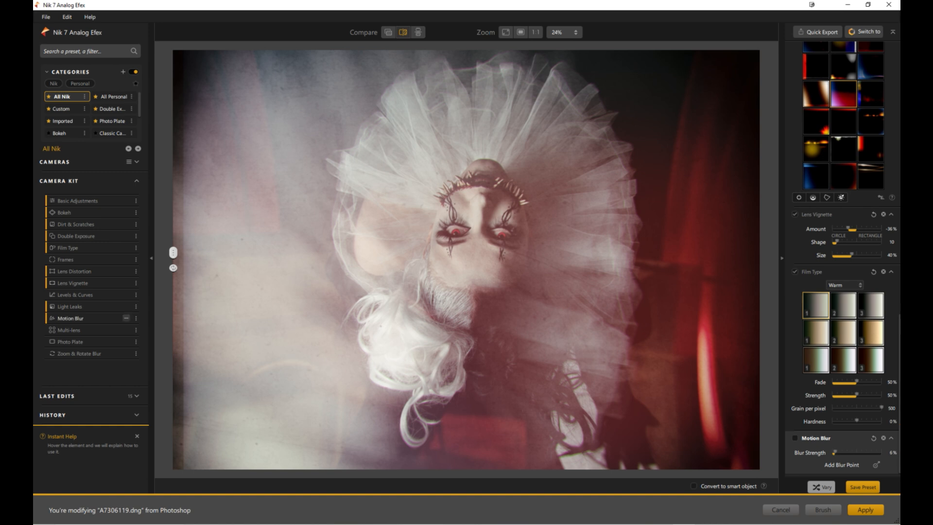
left_click(126, 318)
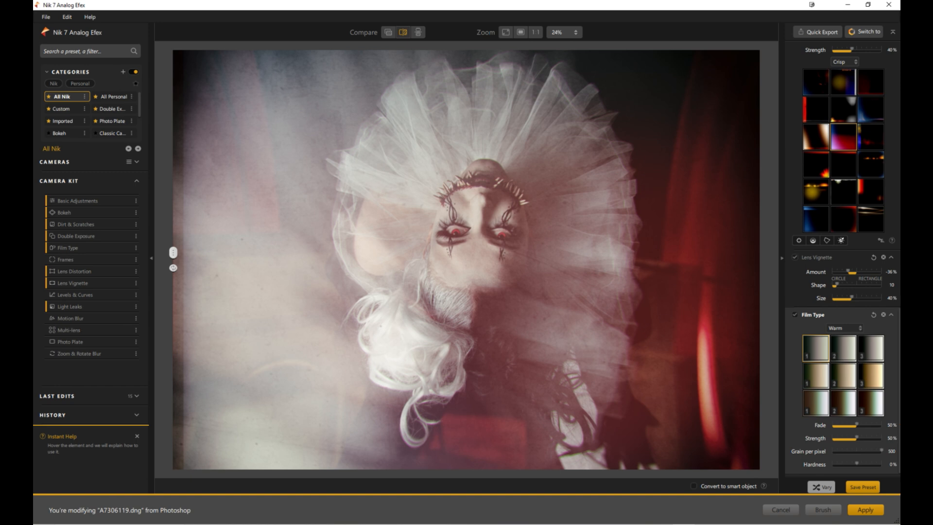
Step: Review the applied filter settings and raise the Double Exposure's Exposure to 60%
scroll(842, 258, "up", 10)
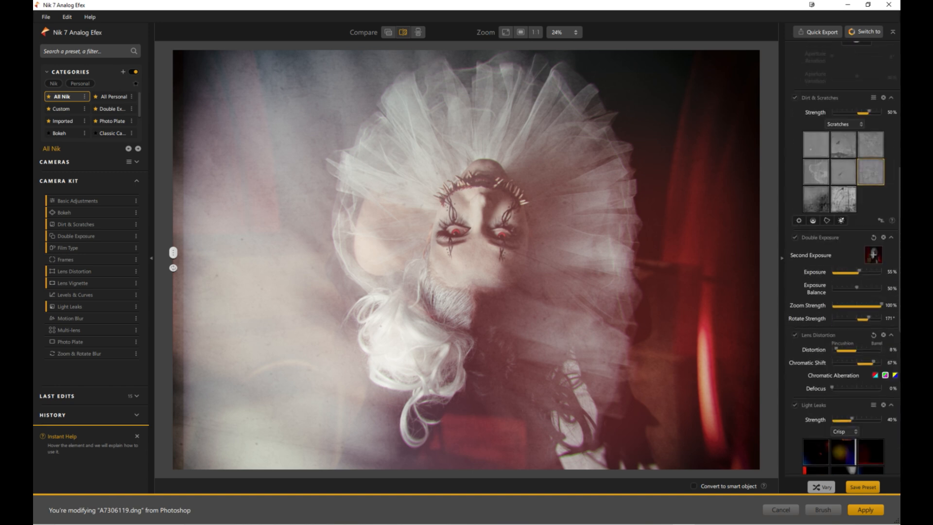
scroll(850, 352, "down", 1)
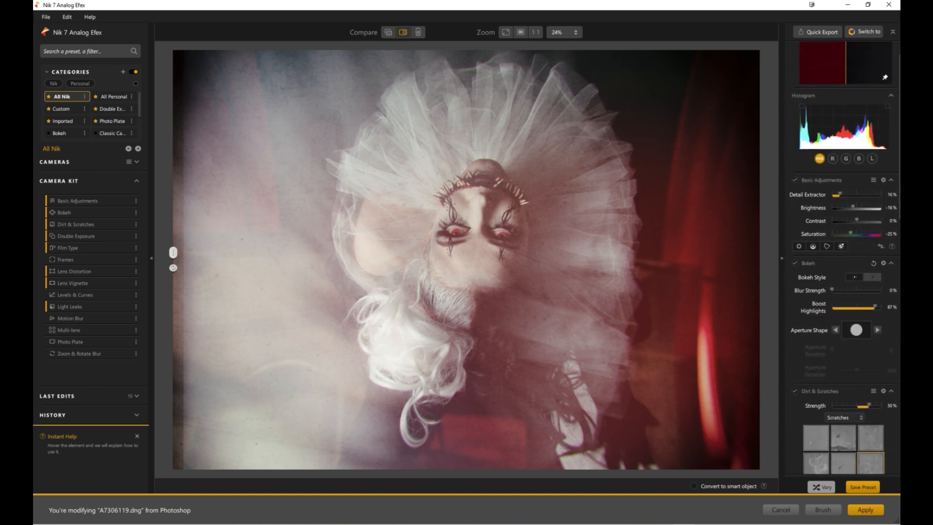
scroll(851, 352, "down", 10)
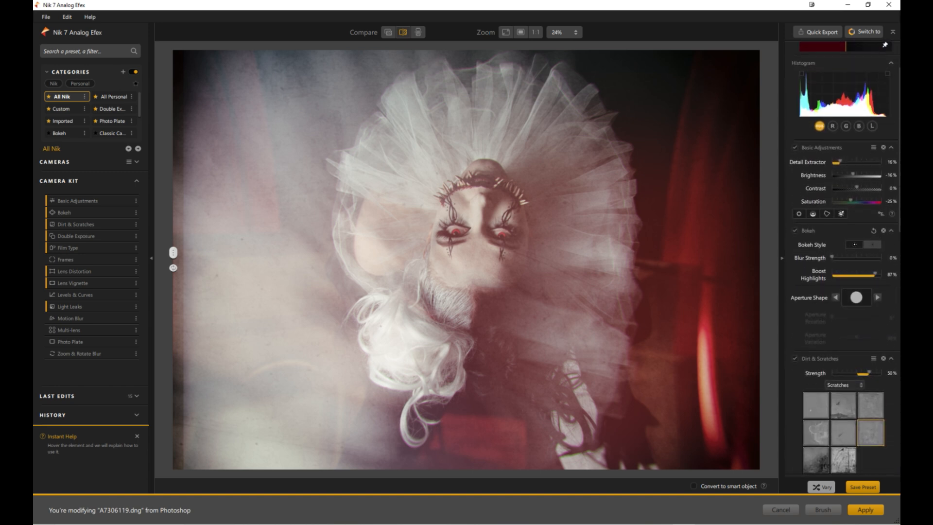
scroll(843, 258, "up", 4)
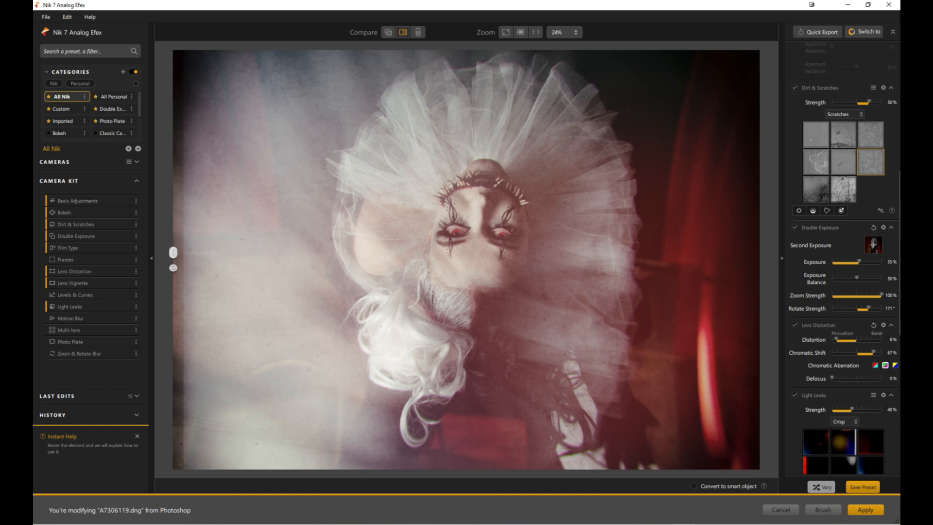
left_click_drag(858, 262, 862, 262)
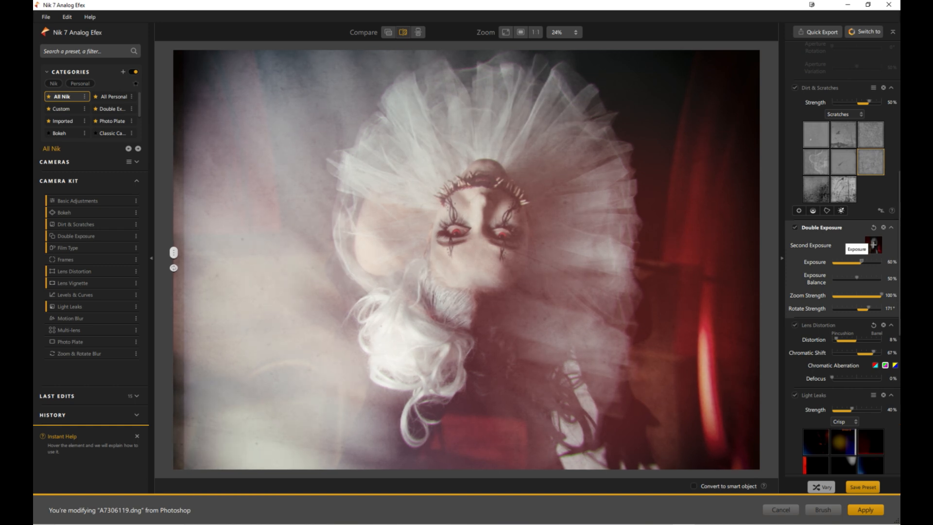
Step: Reposition the second exposure over the portrait, ending slightly further right
left_click_drag(335, 374, 346, 349)
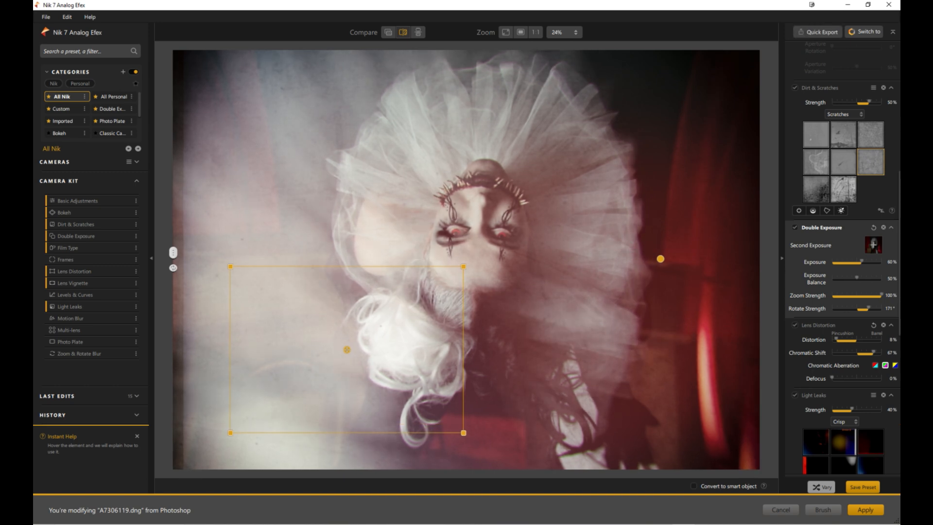
left_click_drag(346, 349, 333, 353)
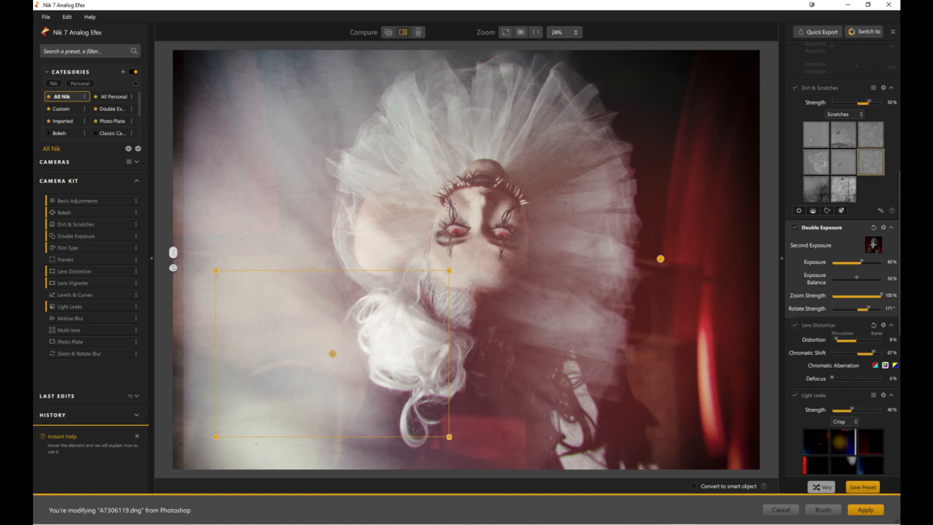
left_click_drag(332, 354, 386, 352)
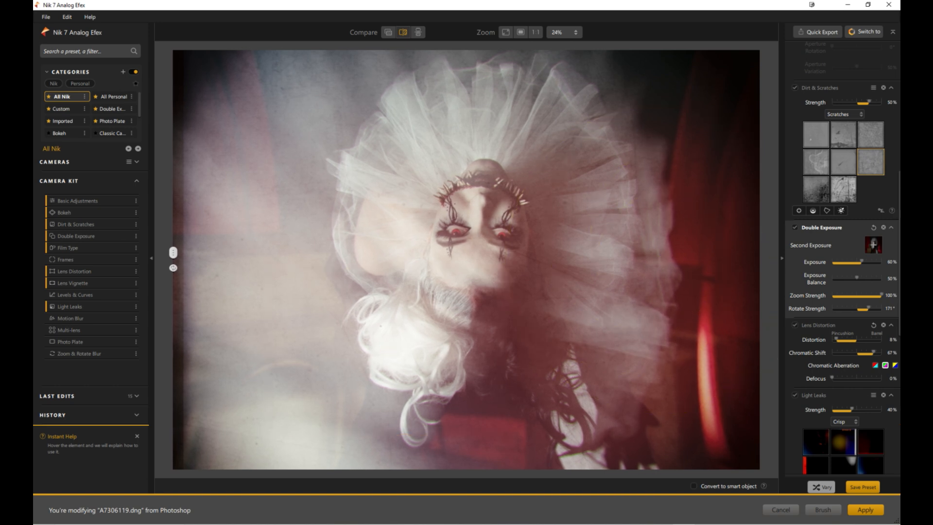
Step: Set the Double Exposure's Exposure to 50% and apply the Analog Efex result to the photo in Photoshop
left_click_drag(861, 261, 856, 262)
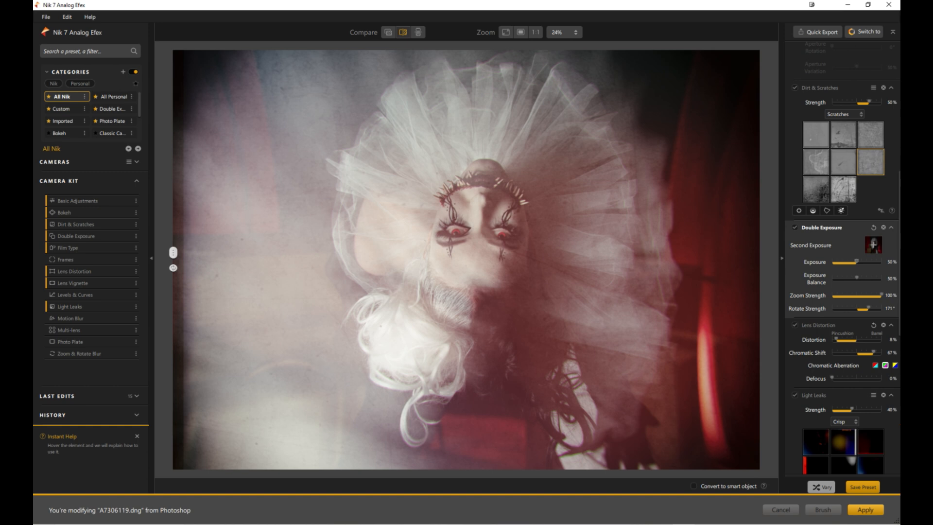
left_click(864, 510)
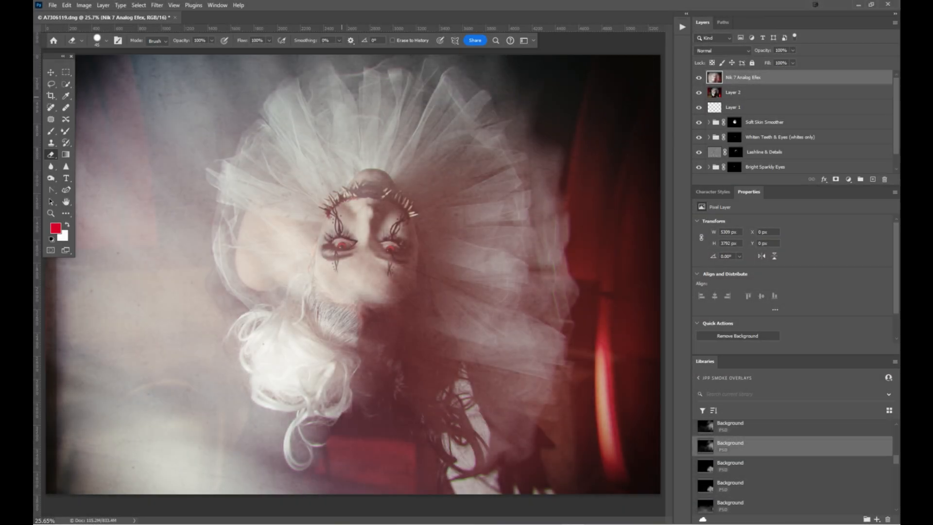
Step: Try the Nik 7 Analog Efex layer at 70% opacity with a slight shift, and restore its position and 100% opacity
left_click(793, 50)
left_click_drag(793, 60, 791, 60)
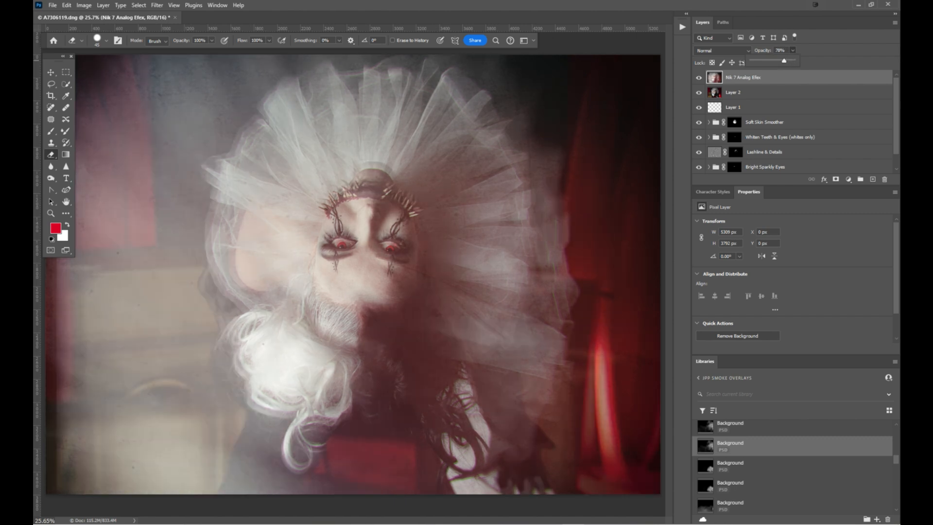
key("v")
mouse_move(363, 210)
left_mouse_down()
mouse_move(372, 210)
mouse_move(361, 205)
left_mouse_up()
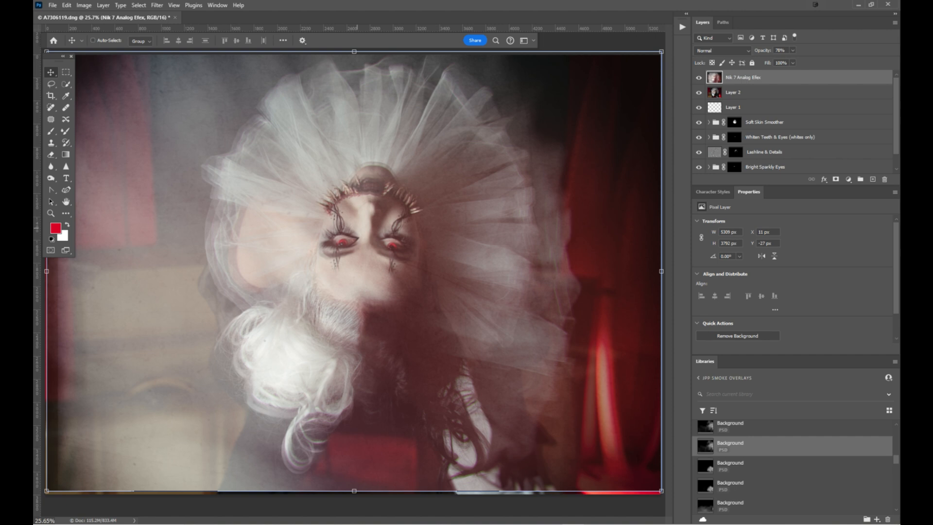
key("ctrl+z")
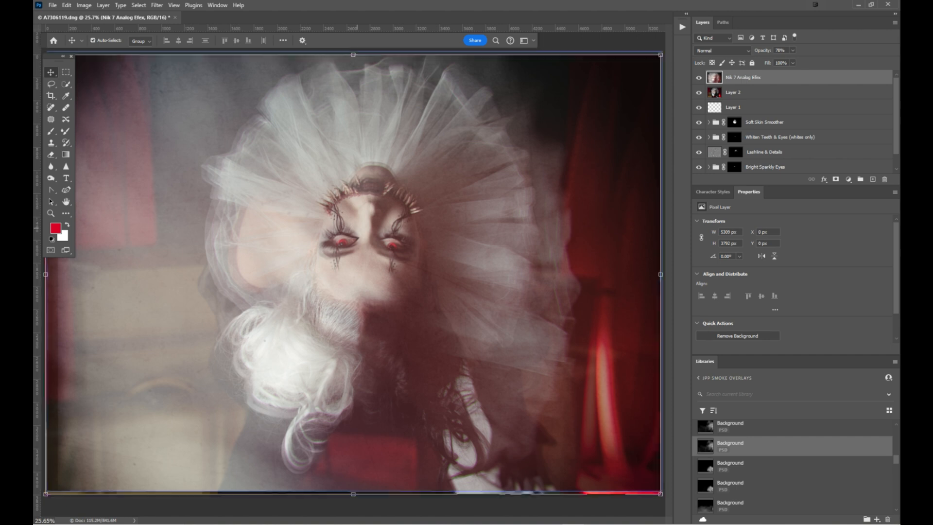
left_click(792, 50)
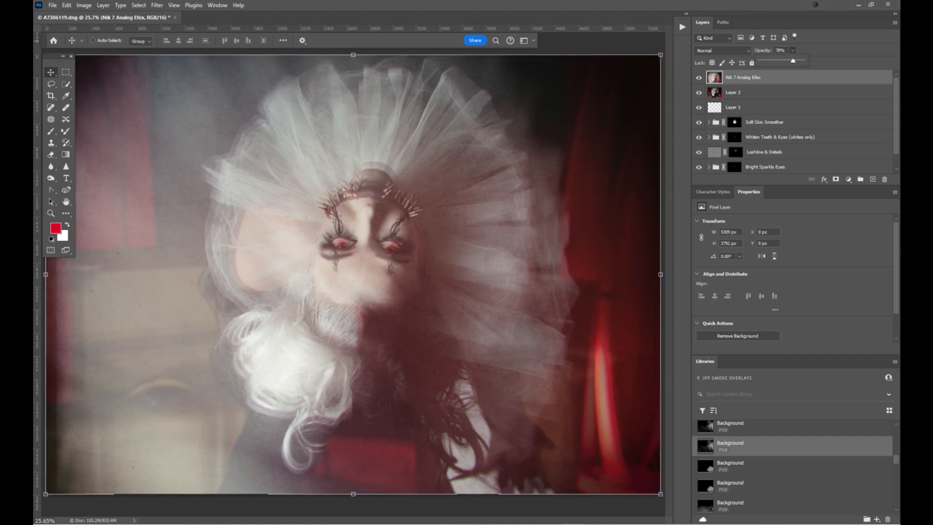
left_click_drag(792, 61, 802, 61)
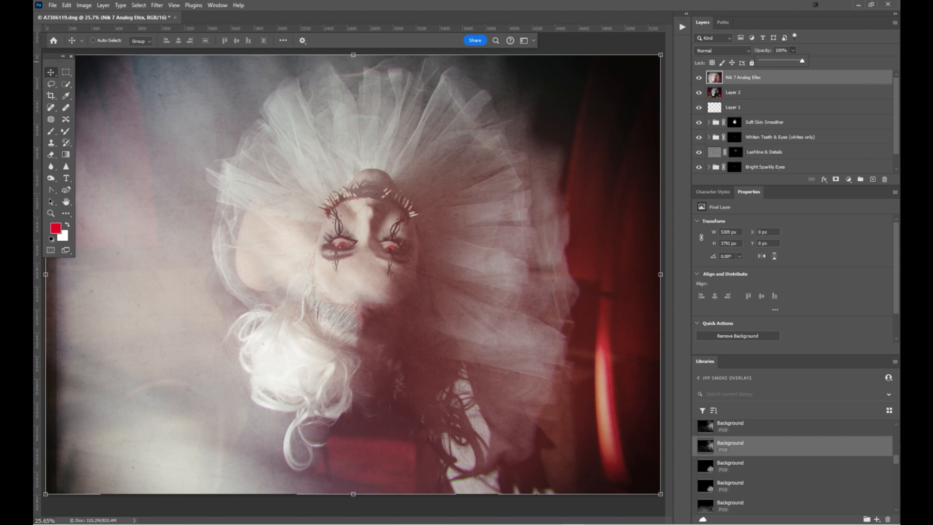
Step: Add a Curves adjustment layer above the Nik 7 Analog Efex layer, using Multiply blend mode at 30% opacity
left_click(849, 179)
left_click(842, 233)
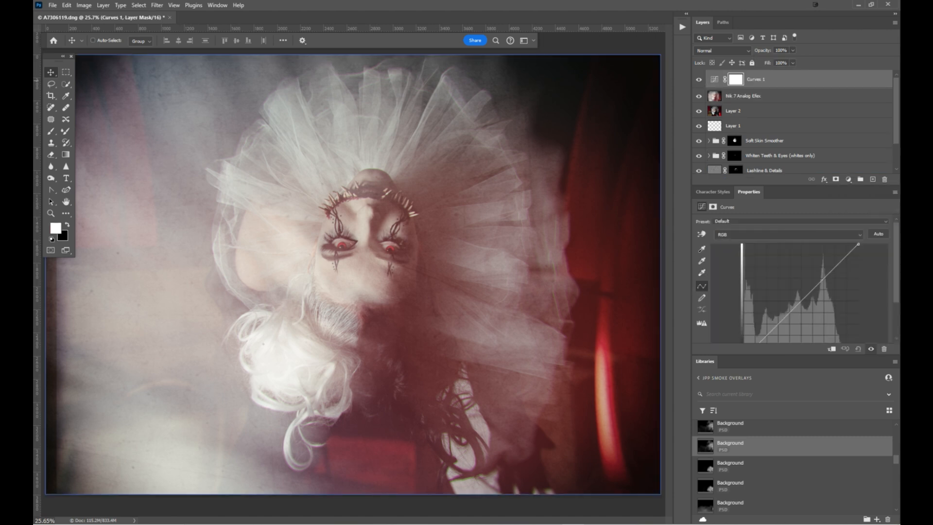
left_click(723, 50)
left_click(706, 90)
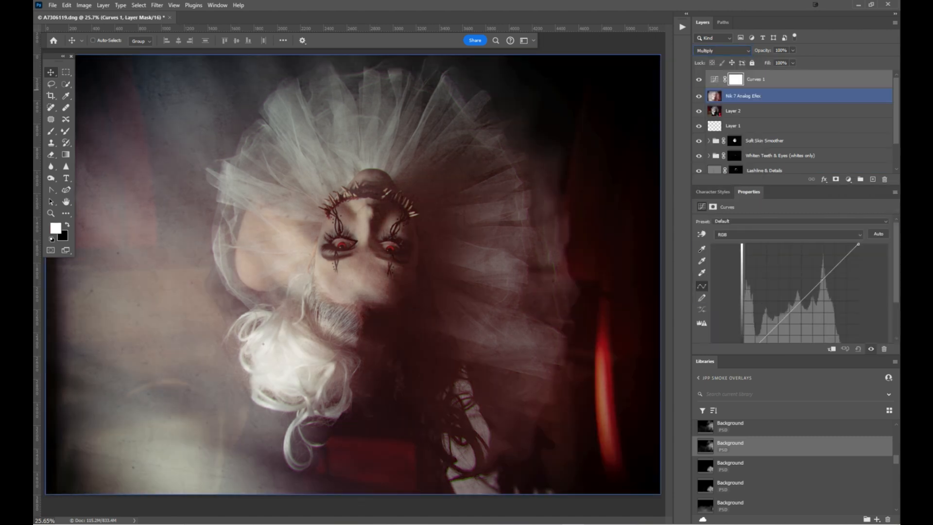
left_click(714, 80)
left_click(792, 62)
left_click_drag(793, 61, 769, 61)
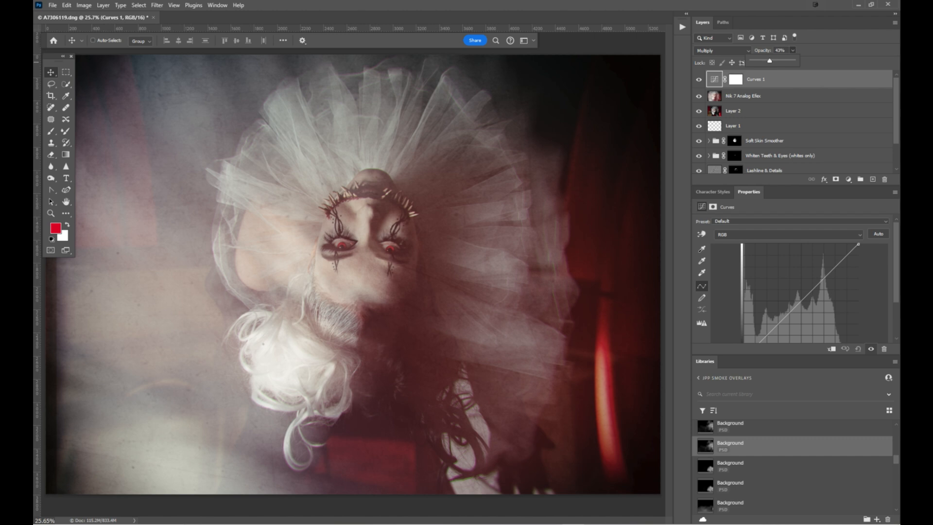
key("3")
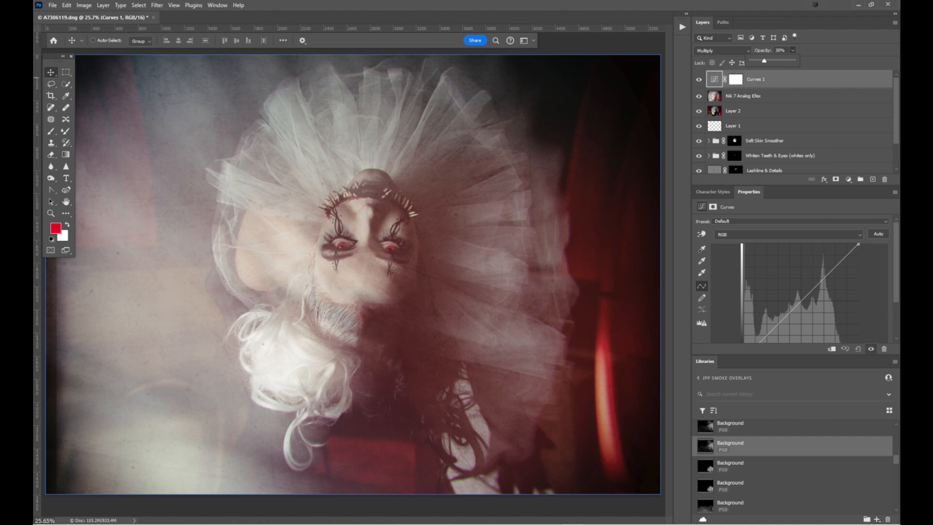
Step: Run the Dusky Peach action from Color Collection: Aurora and set its layer group to 46% opacity
left_click(682, 27)
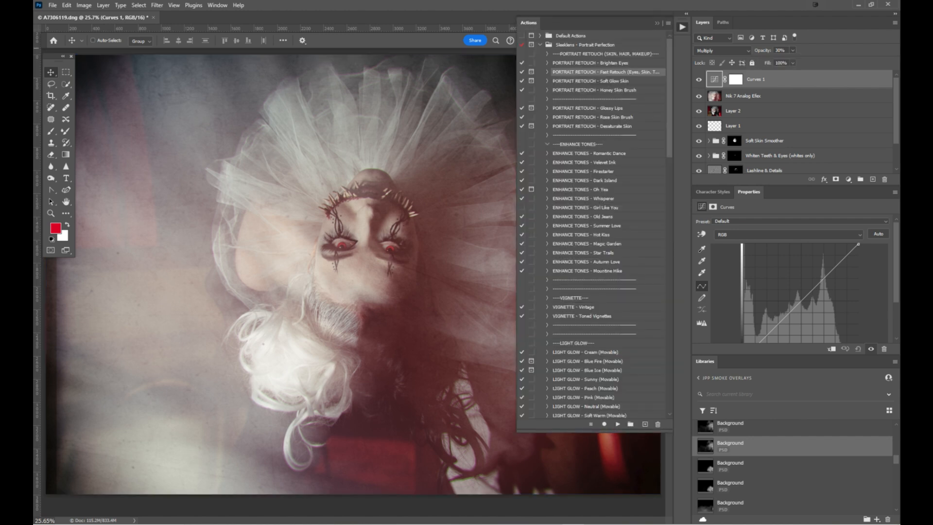
scroll(593, 223, "down", 6)
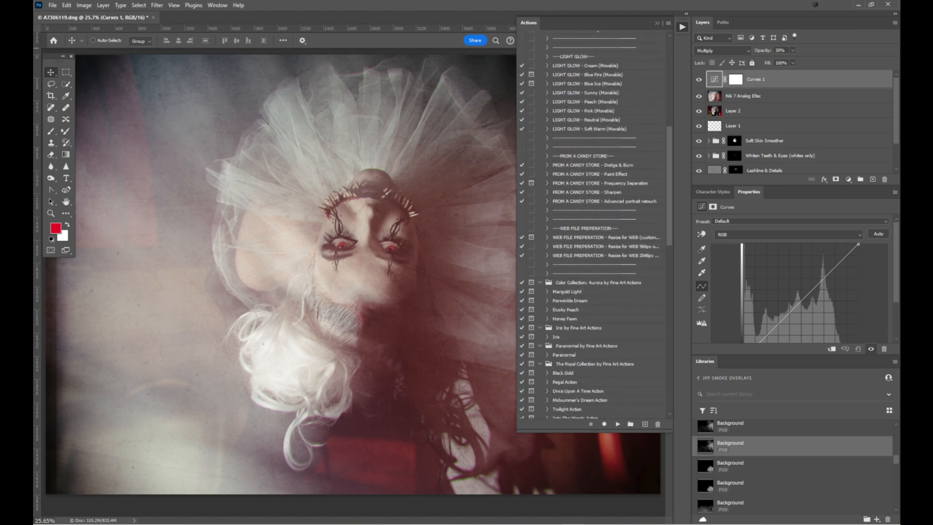
scroll(592, 223, "down", 2)
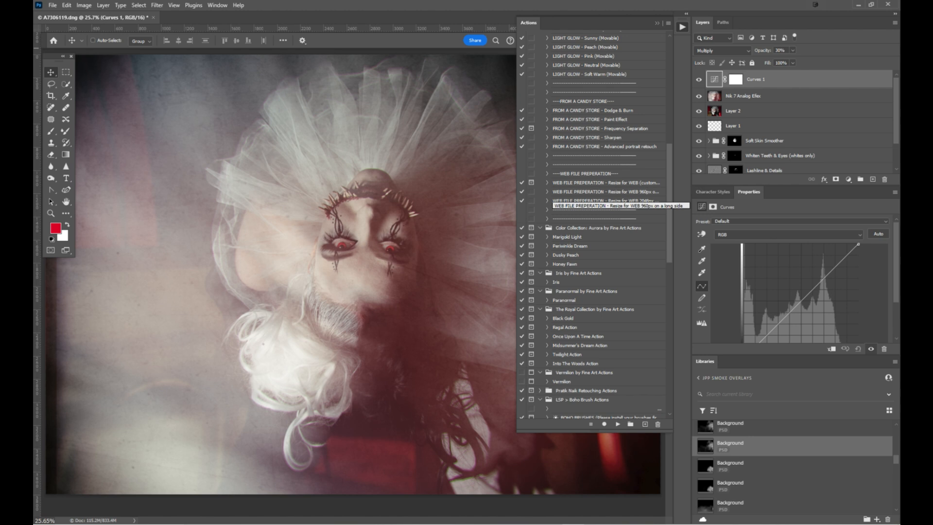
left_click(565, 255)
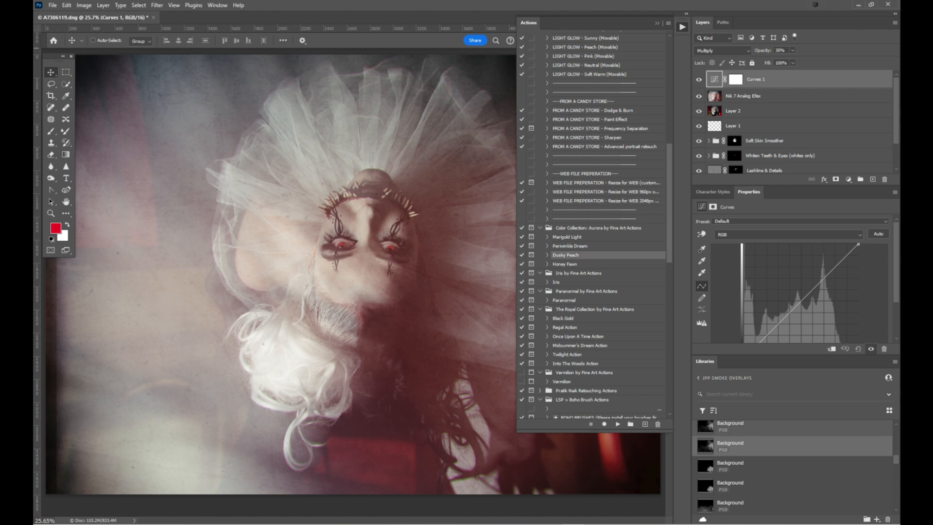
left_click(617, 424)
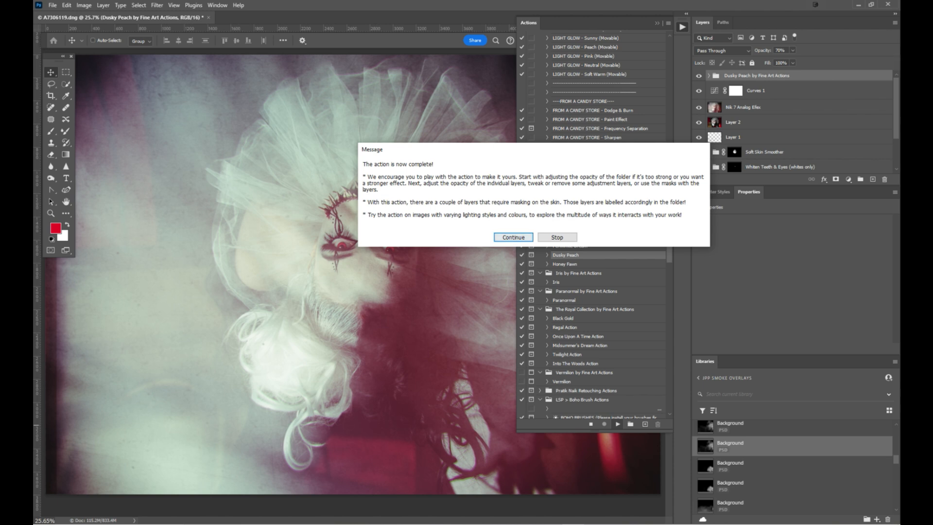
left_click(513, 237)
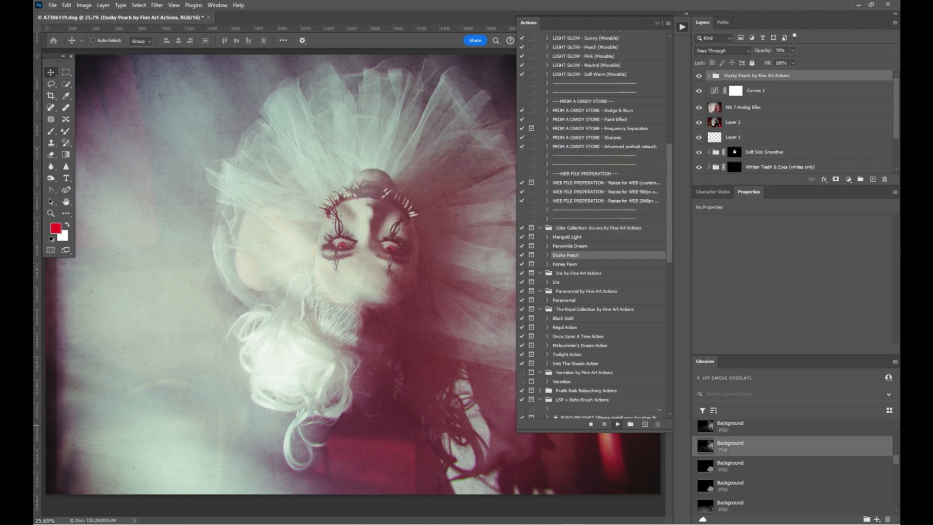
left_click(792, 50)
left_click_drag(793, 60, 783, 61)
Step: Run the Honey Fawn action from the Aurora collection and set its layer group to 57% opacity
left_click(569, 246)
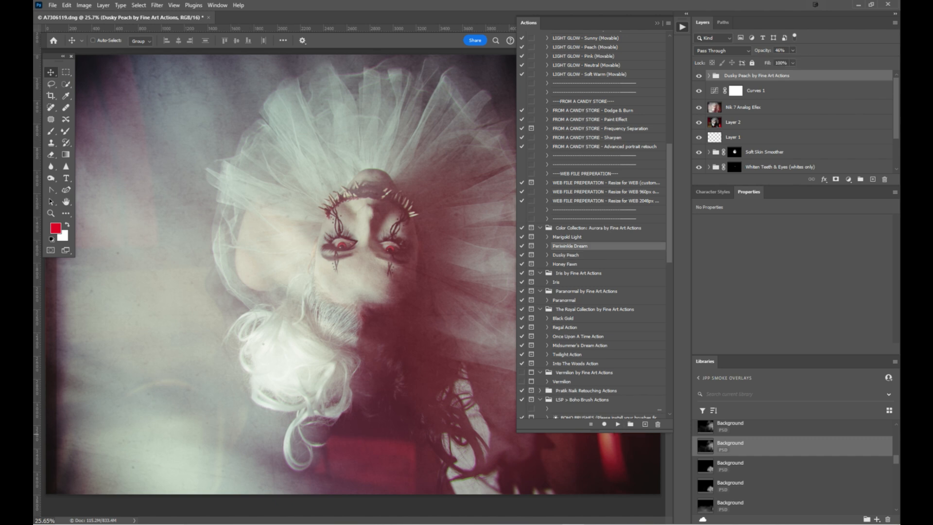
left_click(564, 264)
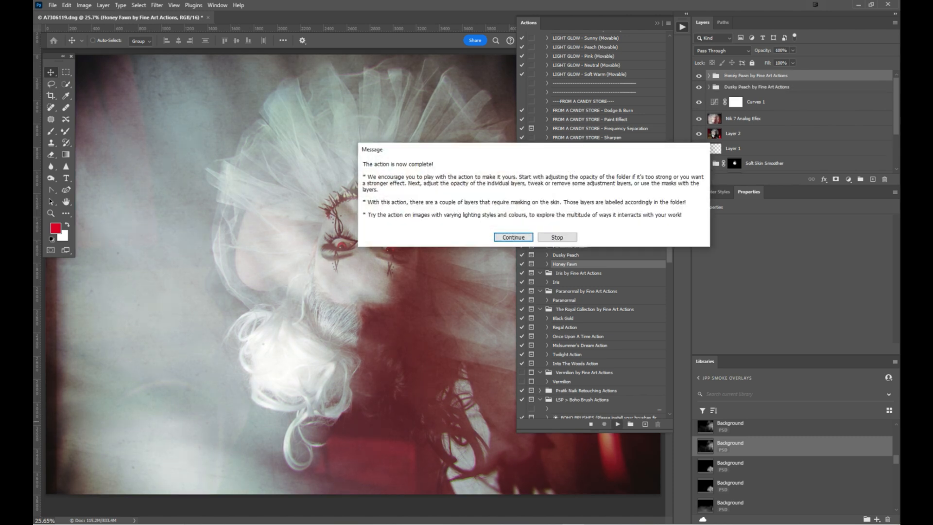
left_click(513, 238)
left_click(792, 50)
left_click_drag(793, 61, 791, 60)
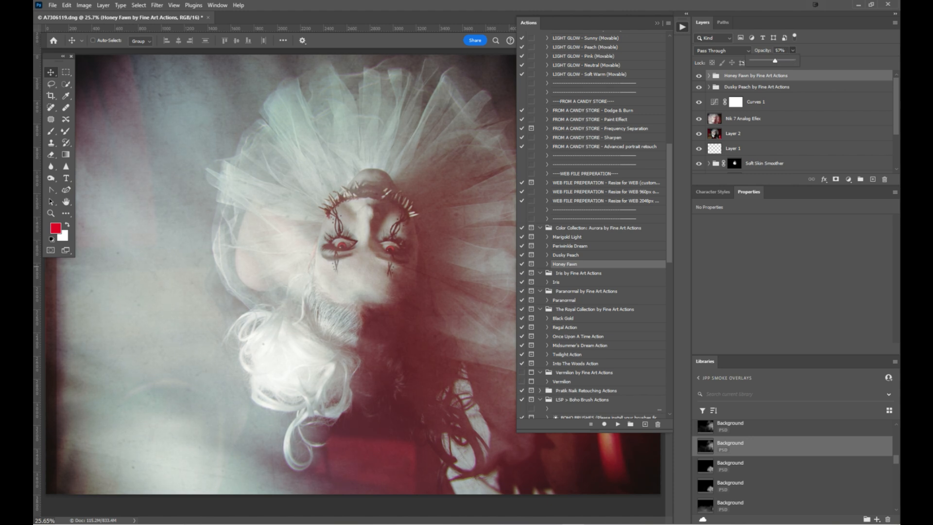
Step: Run the Iris action by Fine Art Actions and set its layer group to 26% opacity
left_click(547, 263)
scroll(593, 223, "down", 2)
scroll(592, 224, "down", 2)
scroll(593, 223, "up", 2)
left_click(547, 227)
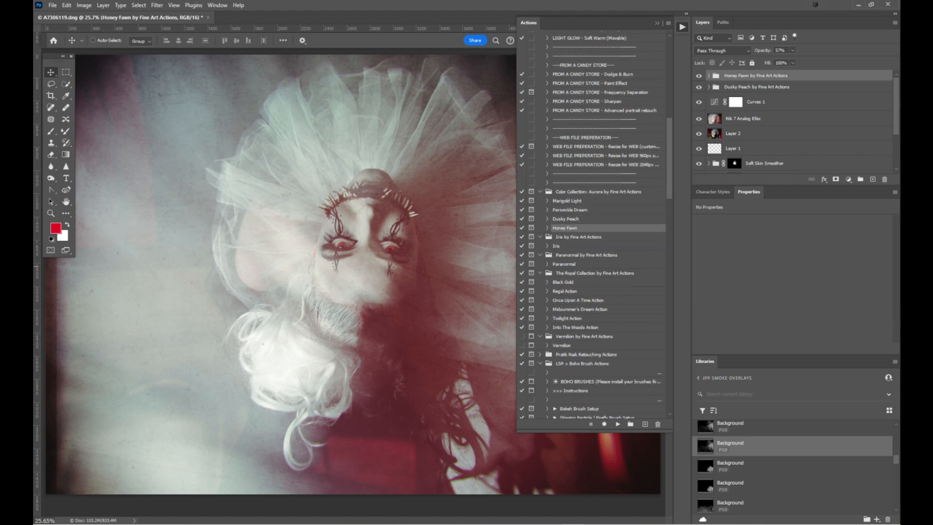
left_click(593, 245)
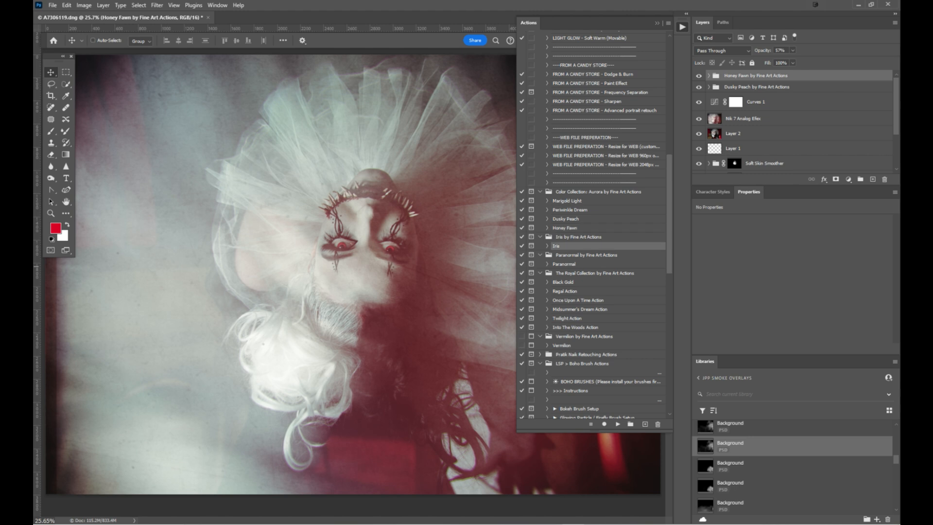
left_click(682, 27)
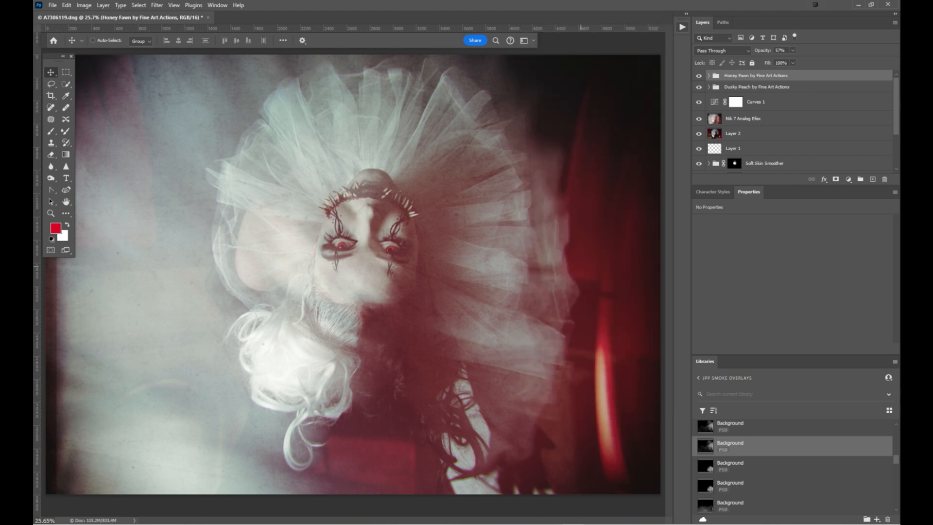
left_click(682, 27)
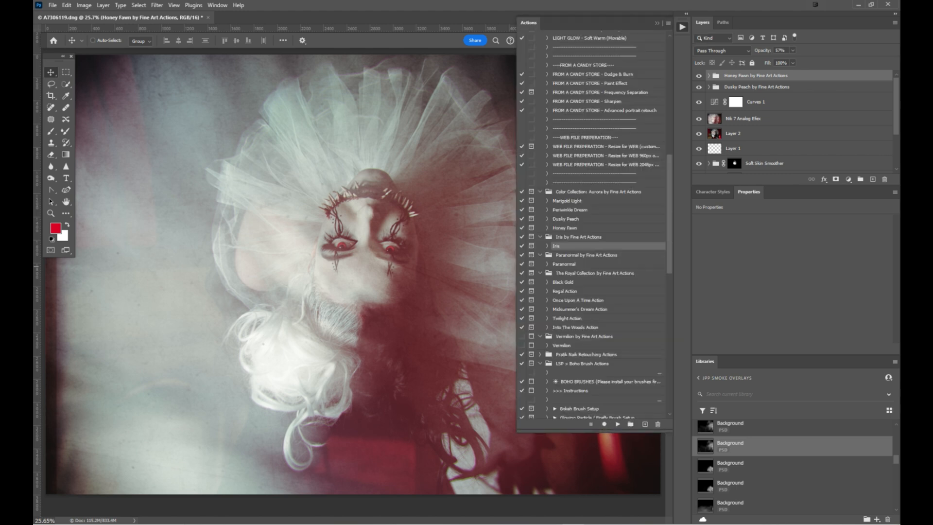
left_click(617, 424)
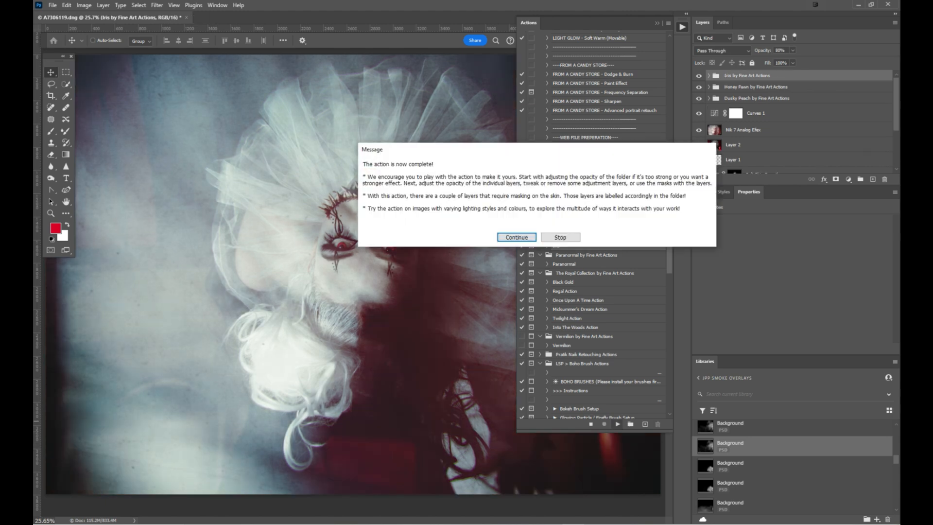
key("Return")
left_click(793, 50)
left_click_drag(793, 61, 771, 60)
left_click(657, 23)
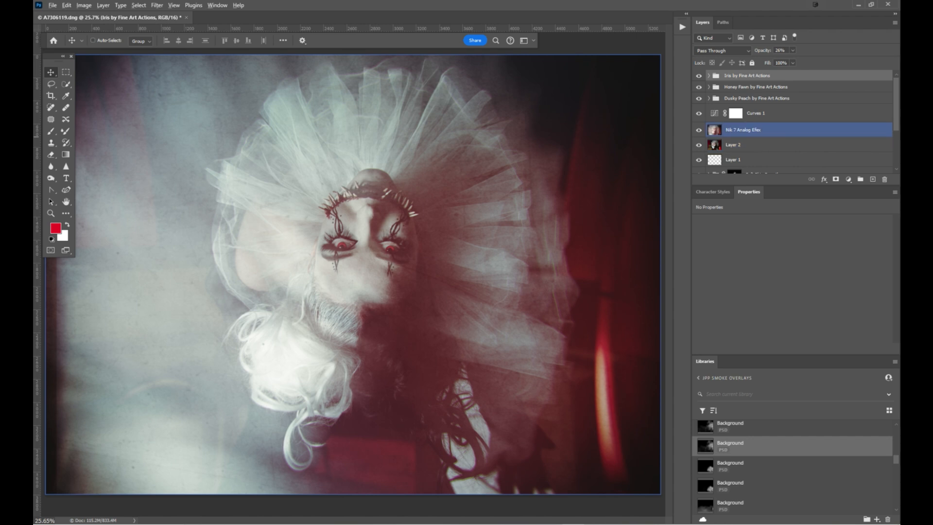
Step: Compare the finished edit with Layer 2 shown on its own, and restore the visibility of all layers
left_click(699, 145, "alt")
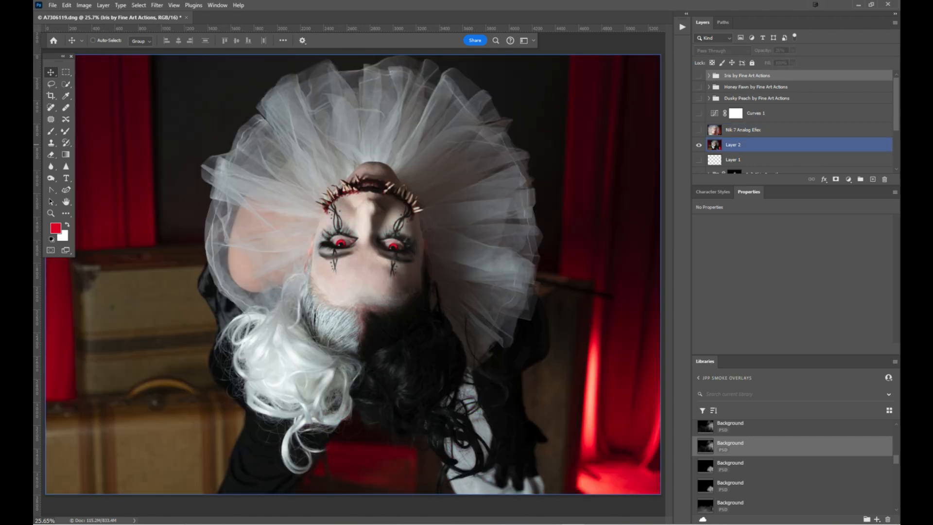
left_click(698, 144, "alt")
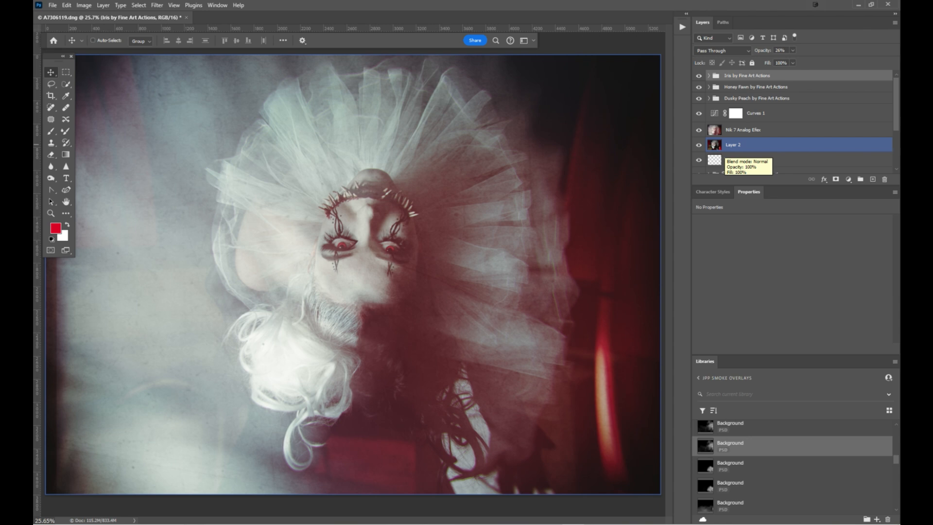
left_click_drag(83, 426, 80, 426)
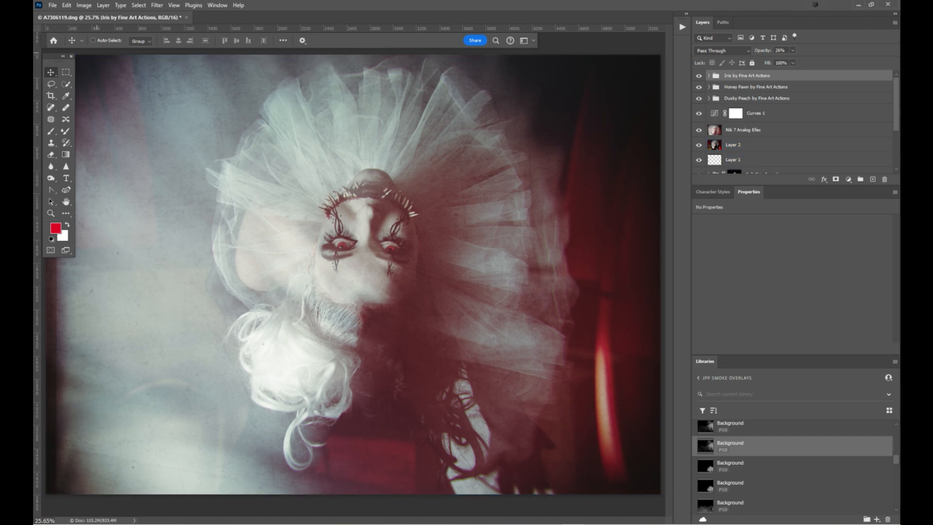
Step: Stretch the Nik 7 Analog Efex layer past the canvas's left edge to a width of about 5483 px
key("ctrl+minus")
key("ctrl+minus")
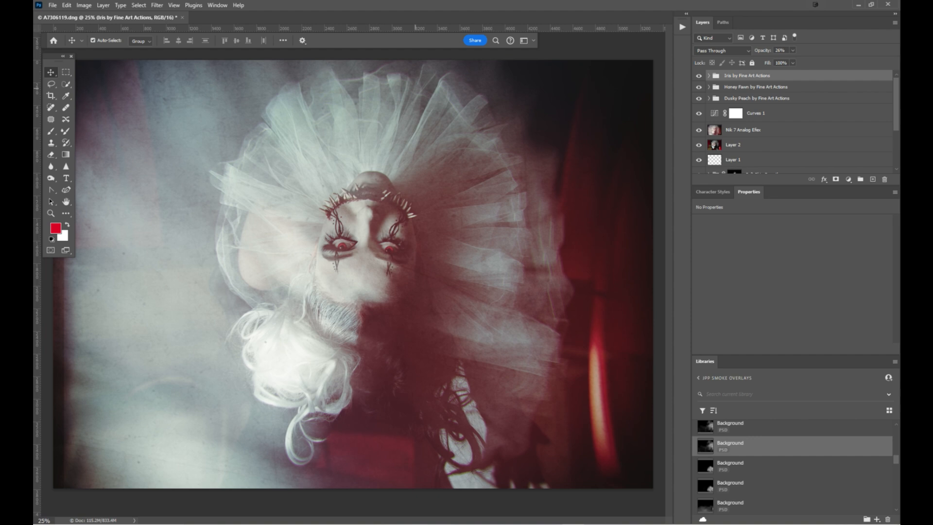
left_click_drag(294, 316, 280, 314)
left_click(173, 382)
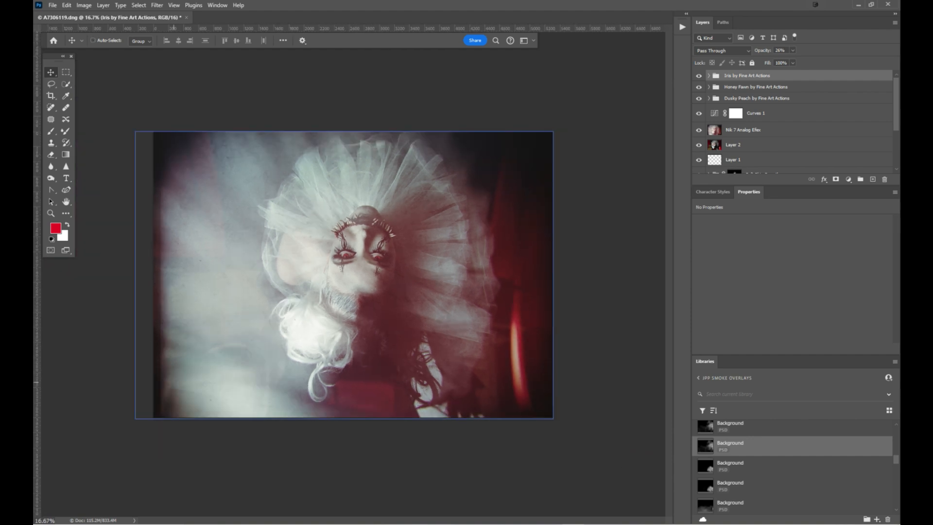
left_click(750, 130)
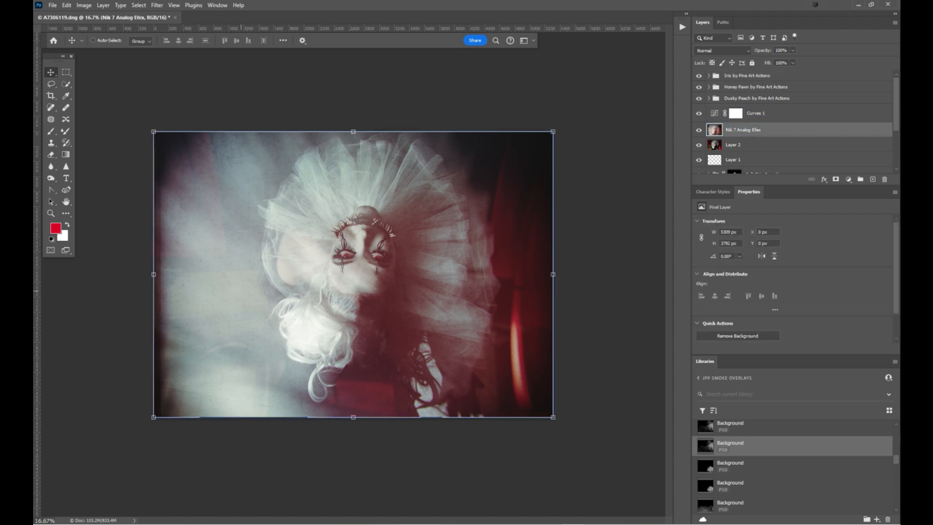
left_click_drag(153, 274, 140, 274)
key("Return")
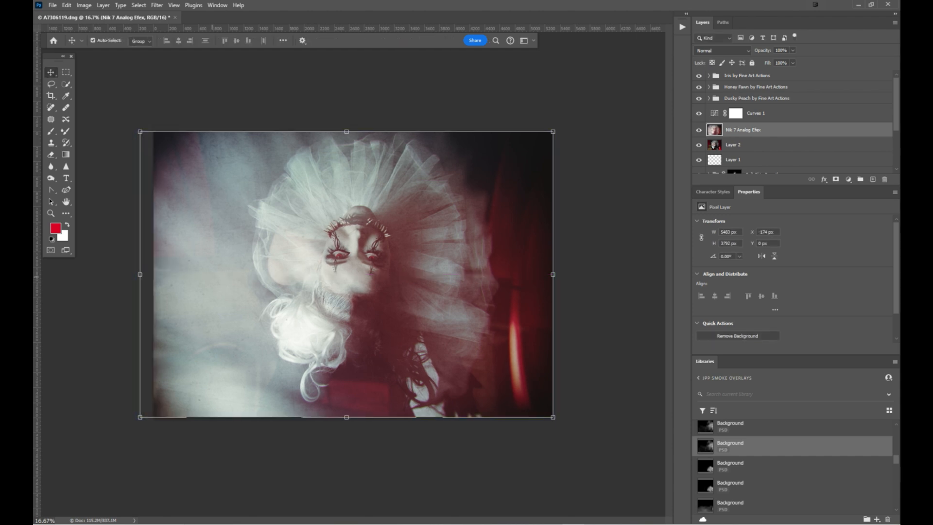
key("ctrl+plus")
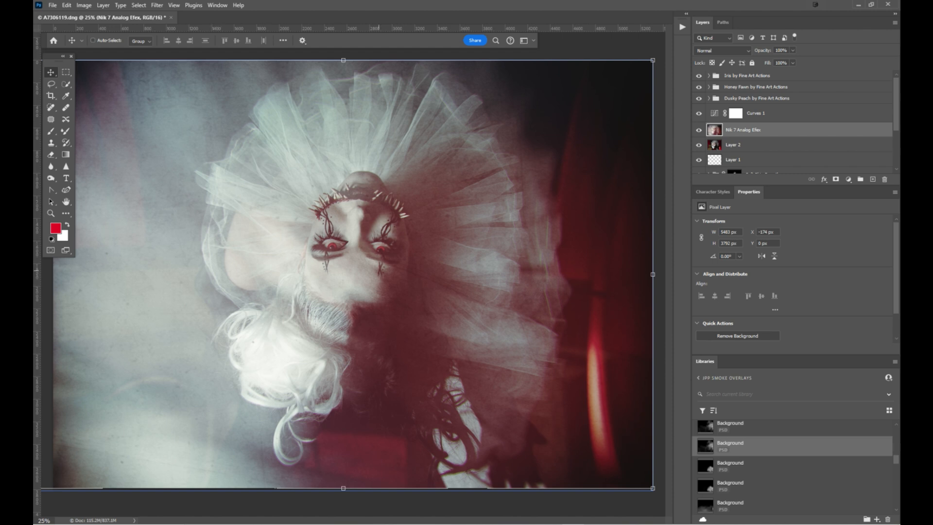
Step: Add a Gradient Map adjustment layer above the Nik 7 Analog Efex layer using the Black, White preset
left_click(848, 179)
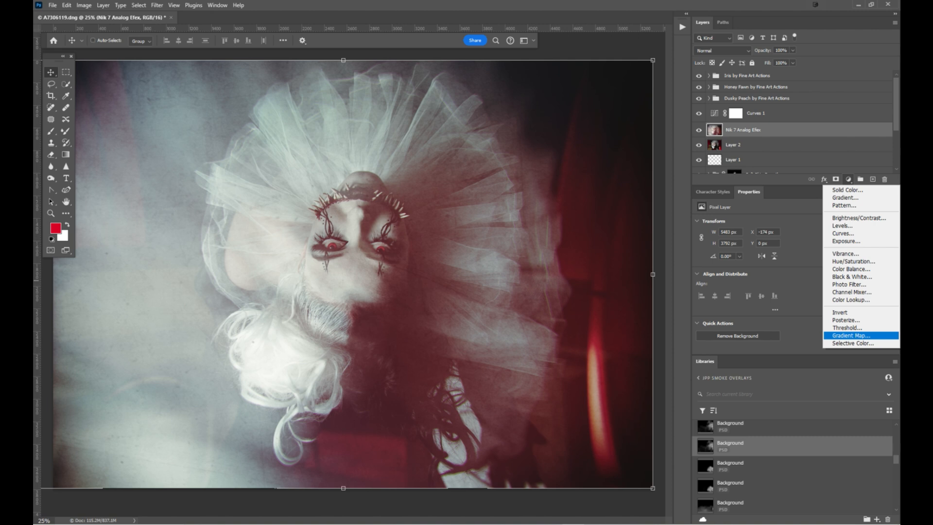
left_click(851, 336)
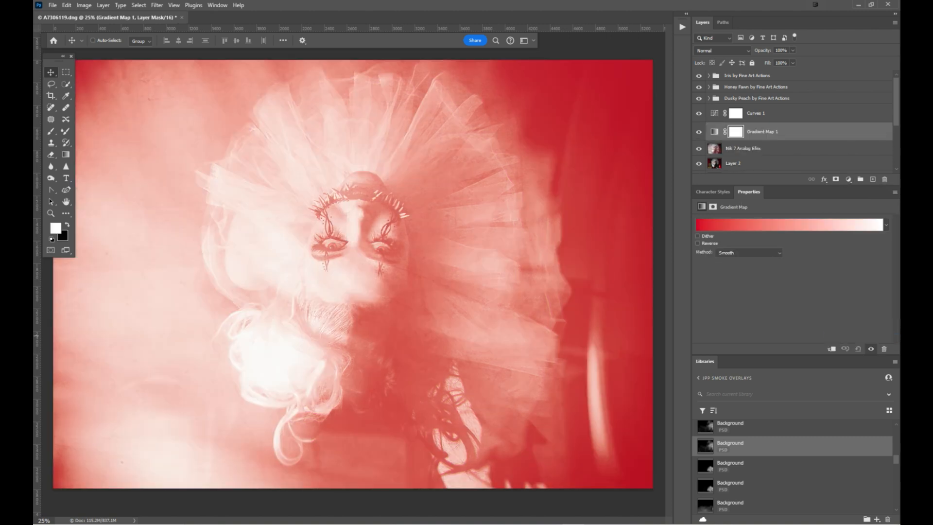
left_click(789, 224)
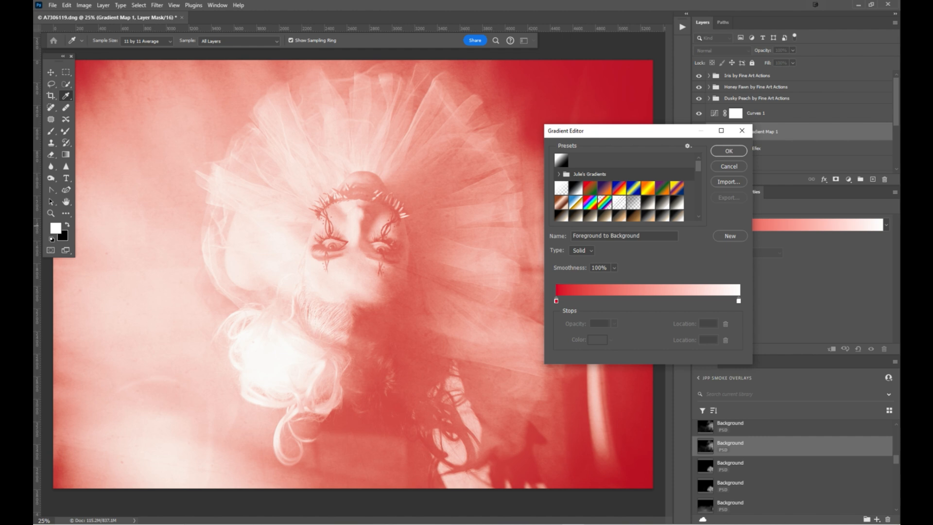
left_click(575, 188)
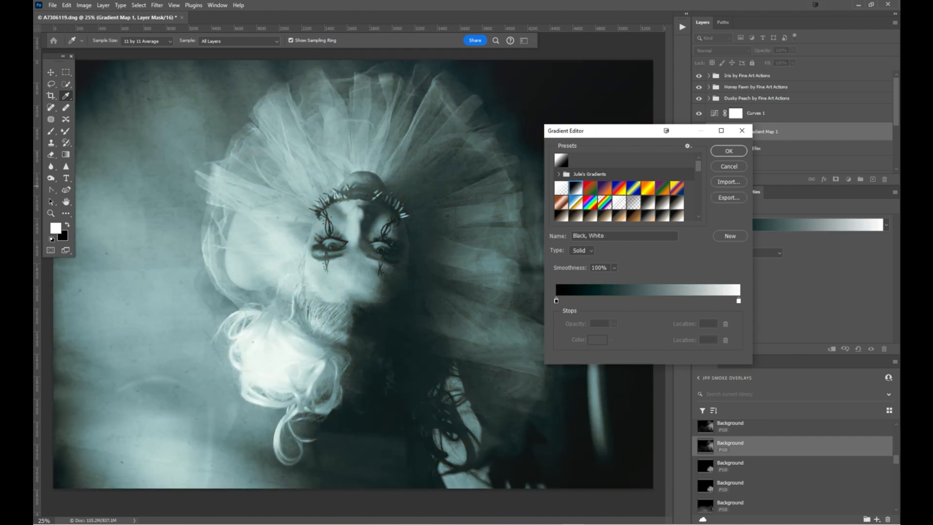
left_click(729, 150)
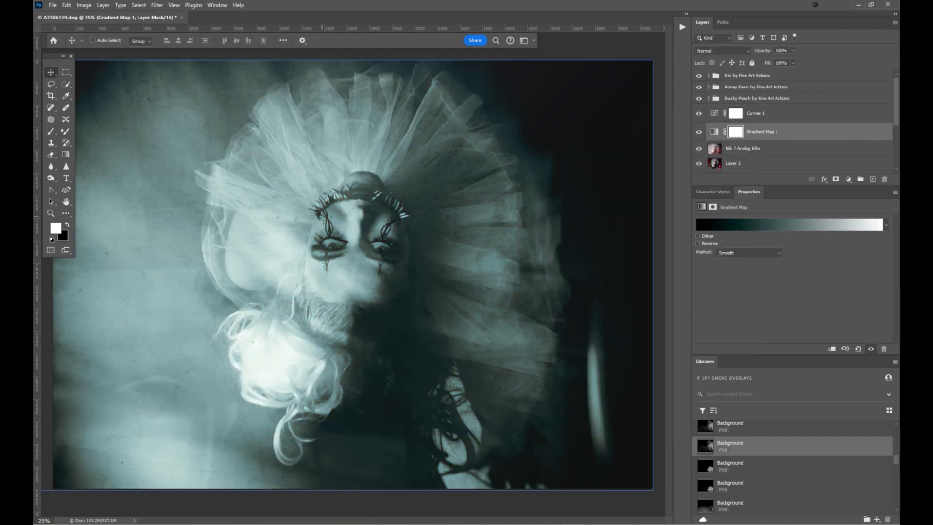
Step: Try the Luminosity blend mode on the Gradient Map 1 layer, and return it to Normal
left_click(722, 51)
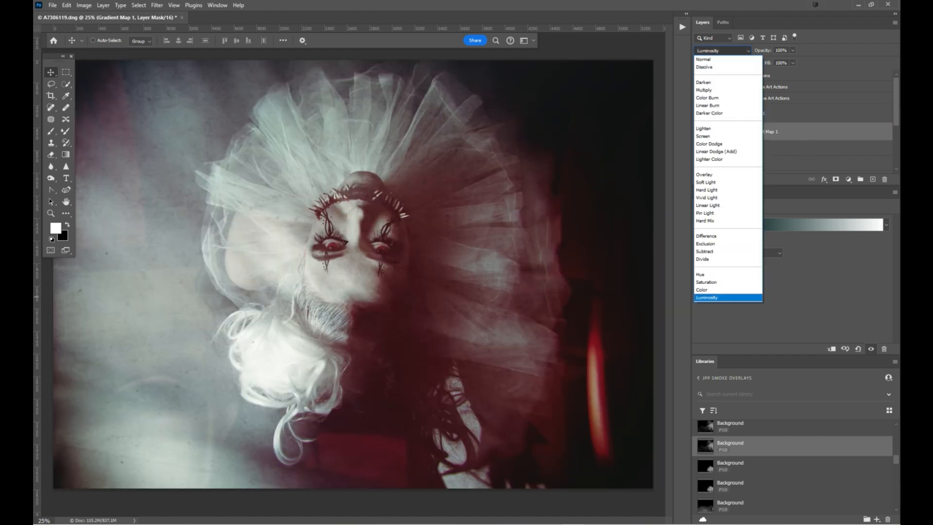
key("Return")
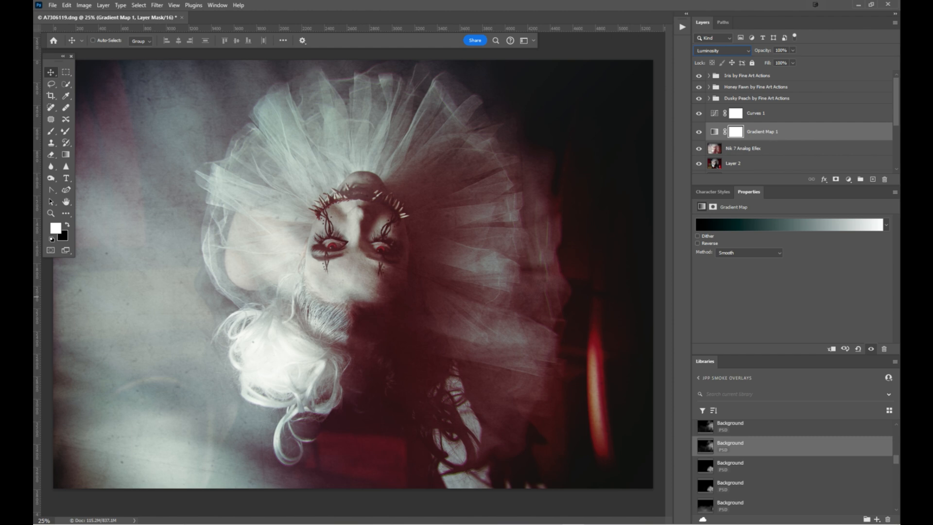
left_click(792, 50)
mouse_move(793, 61)
left_mouse_down()
mouse_move(770, 61)
mouse_move(793, 61)
left_mouse_up()
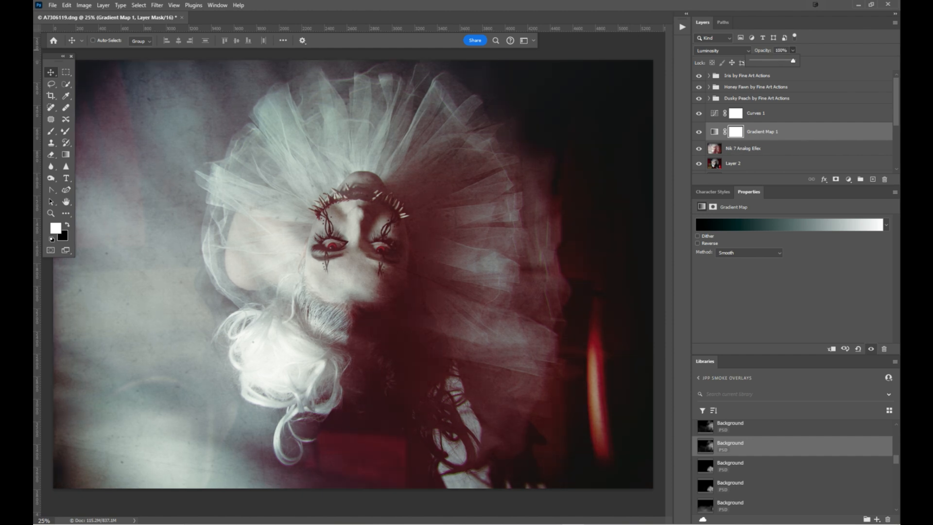
left_click(722, 50)
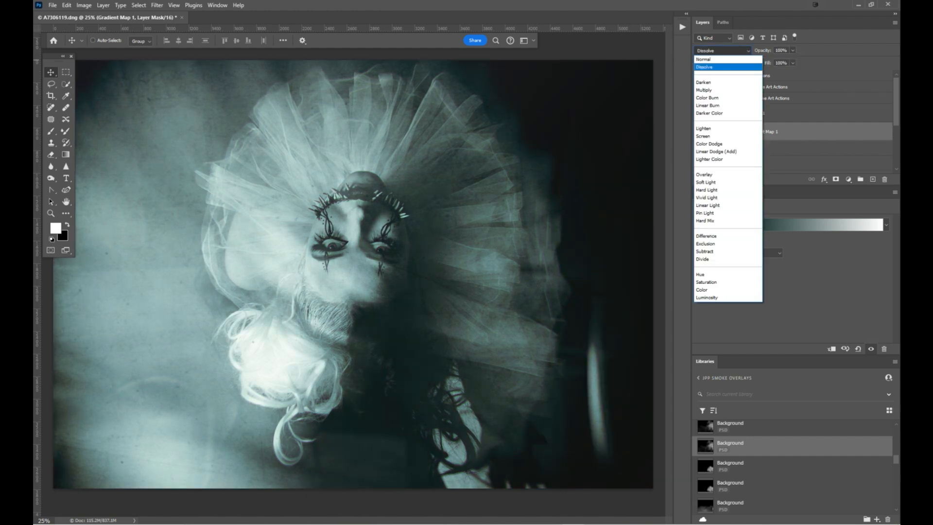
left_click(708, 58)
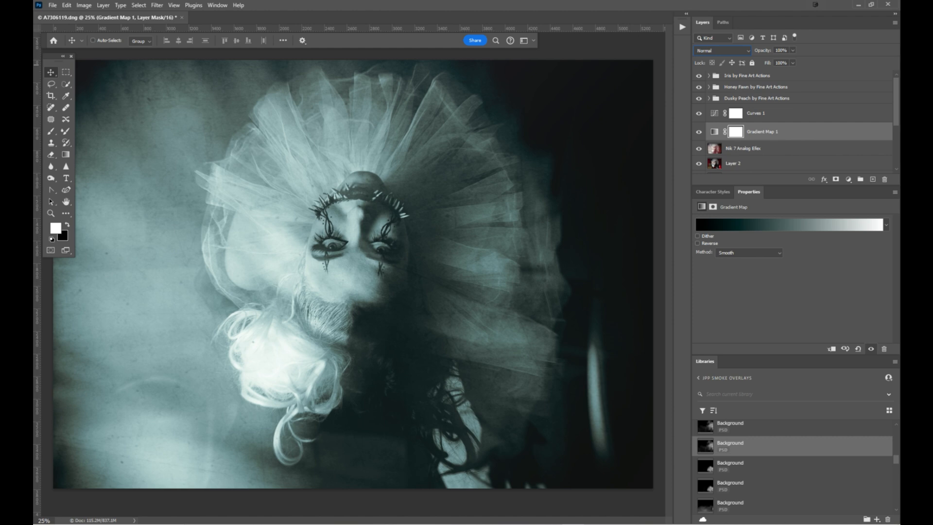
Step: Lower the opacity of the Gradient Map 1 layer to 30%
left_click(793, 50)
left_click_drag(793, 61, 792, 61)
left_click_drag(779, 61, 776, 60)
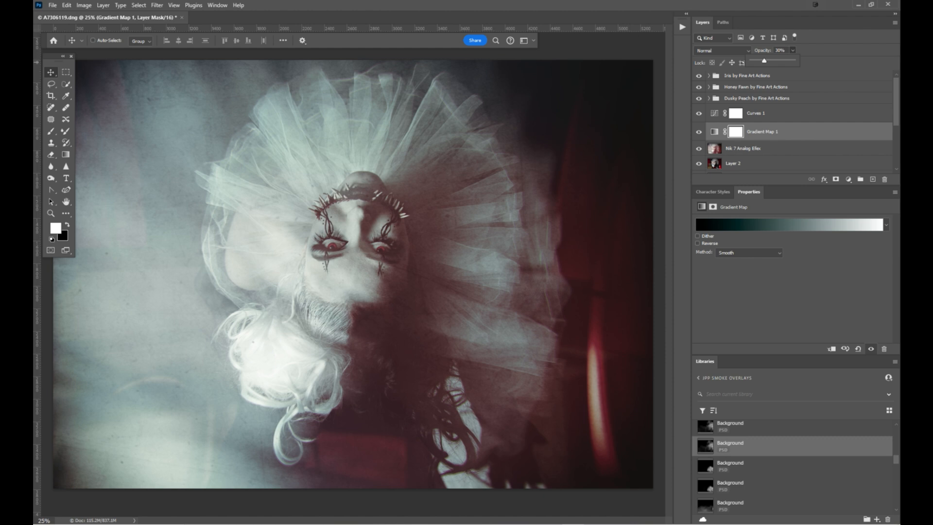
Step: Change the gradient of the Gradient Map 1 layer to the Red, Green preset
left_click(789, 224)
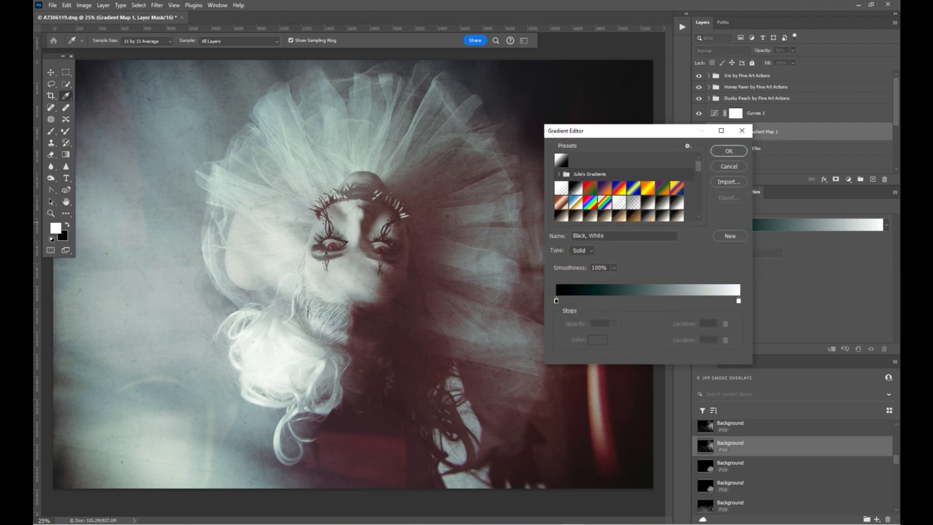
left_click(590, 189)
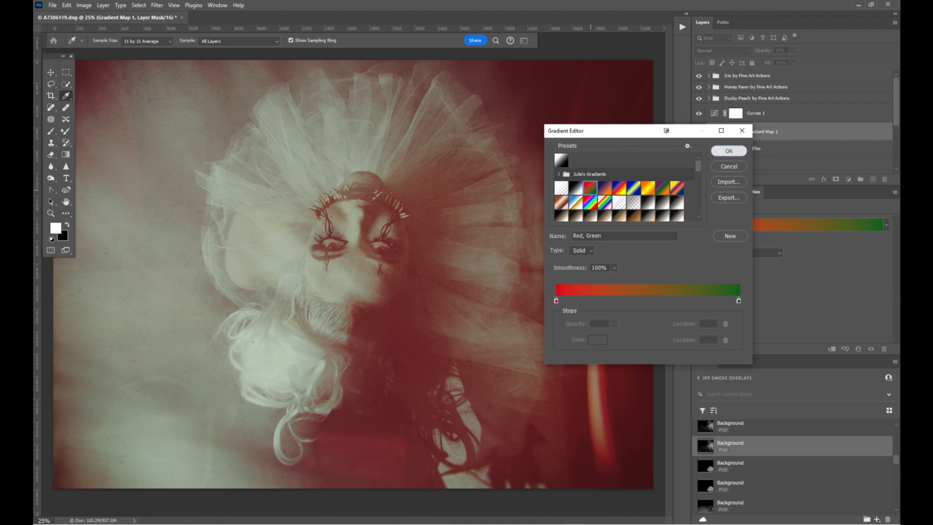
left_click(728, 151)
key("v")
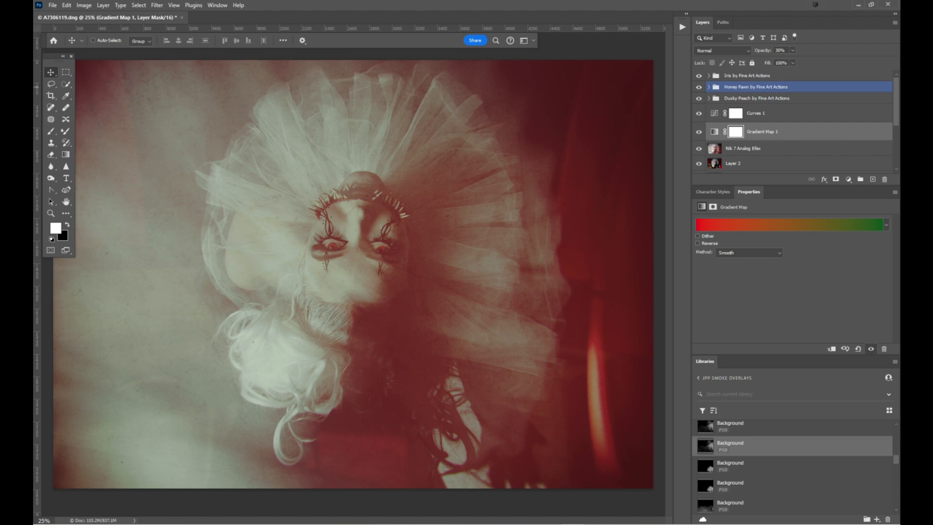
Step: Blend the Gradient Map 1 layer in Soft Light at 42% opacity and reverse its gradient
left_click(793, 50)
left_click_drag(793, 61, 792, 61)
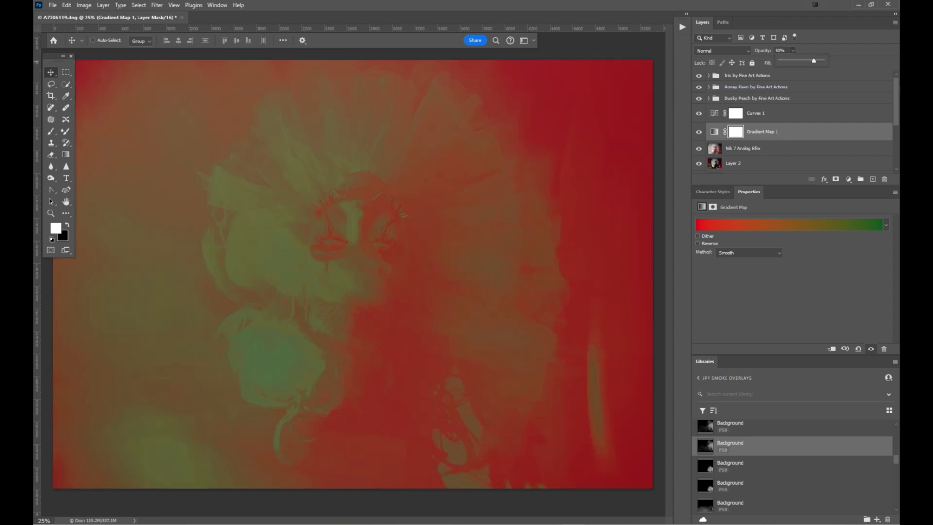
left_click(722, 50)
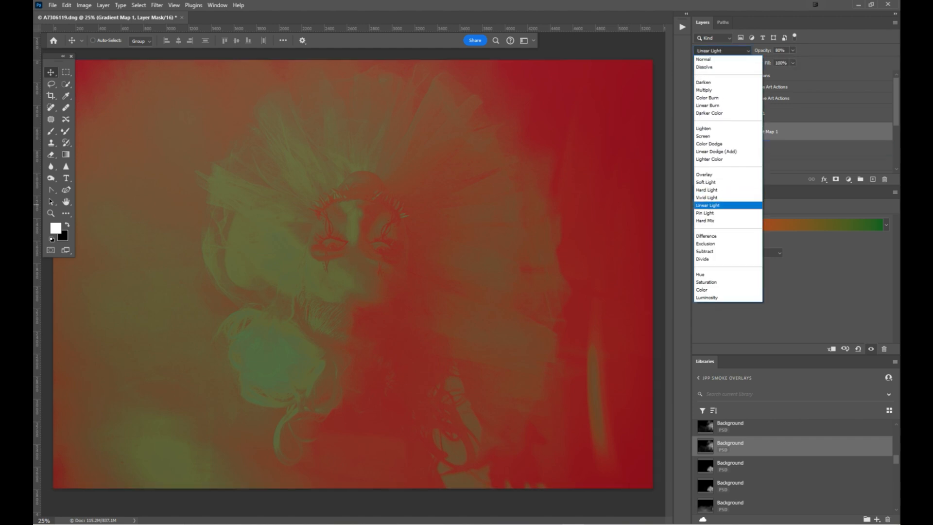
left_click(714, 188)
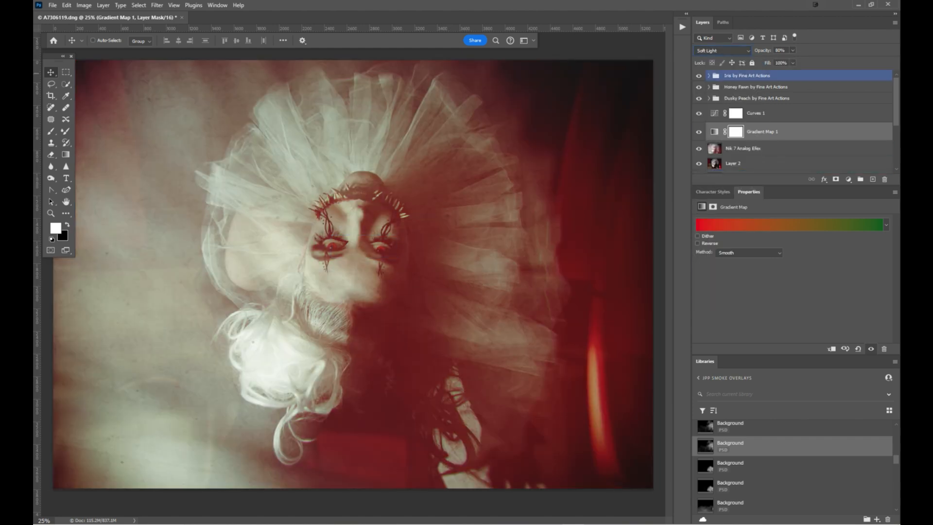
left_click(792, 50)
mouse_move(793, 60)
left_mouse_down()
mouse_move(777, 60)
mouse_move(801, 61)
mouse_move(777, 61)
left_mouse_up()
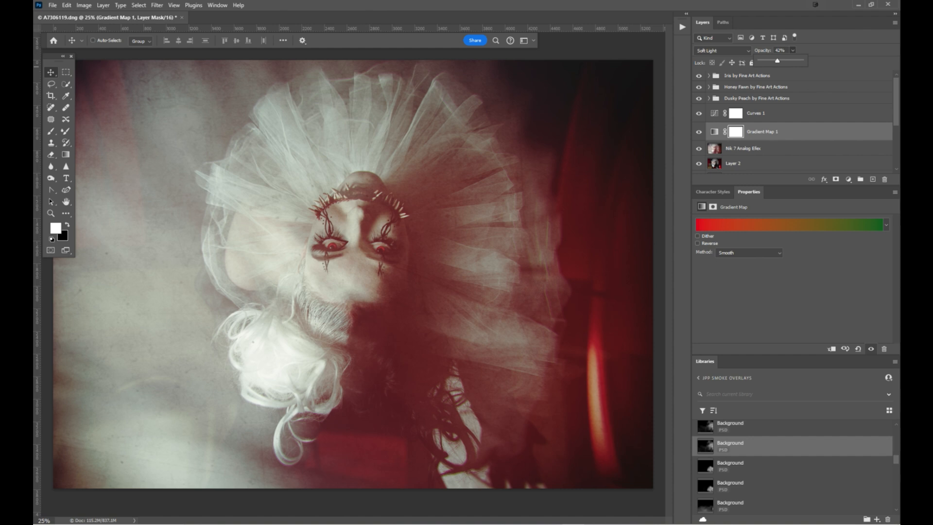
left_click(697, 243)
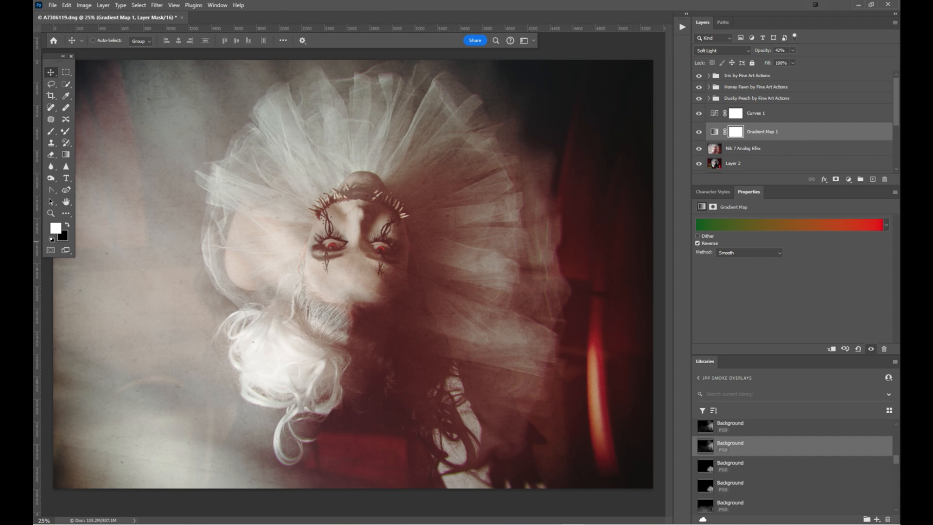
Step: Add a second Gradient Map layer with a white-to-black gradient, blended in Color mode at 21% opacity
left_click(848, 179)
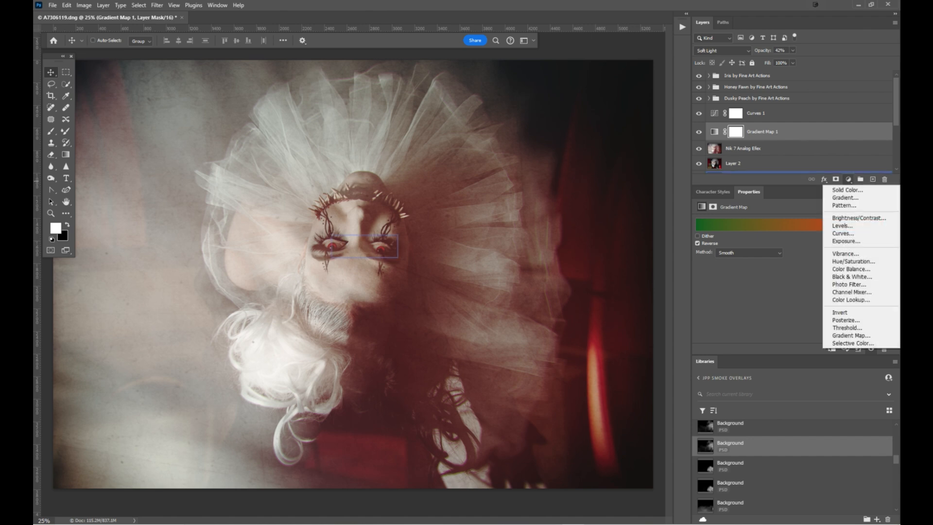
left_click(850, 335)
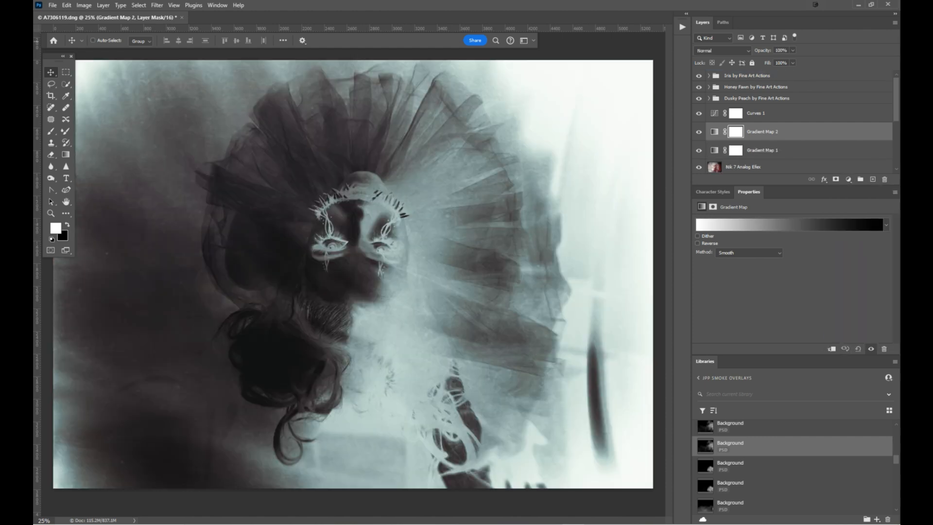
left_click(722, 50)
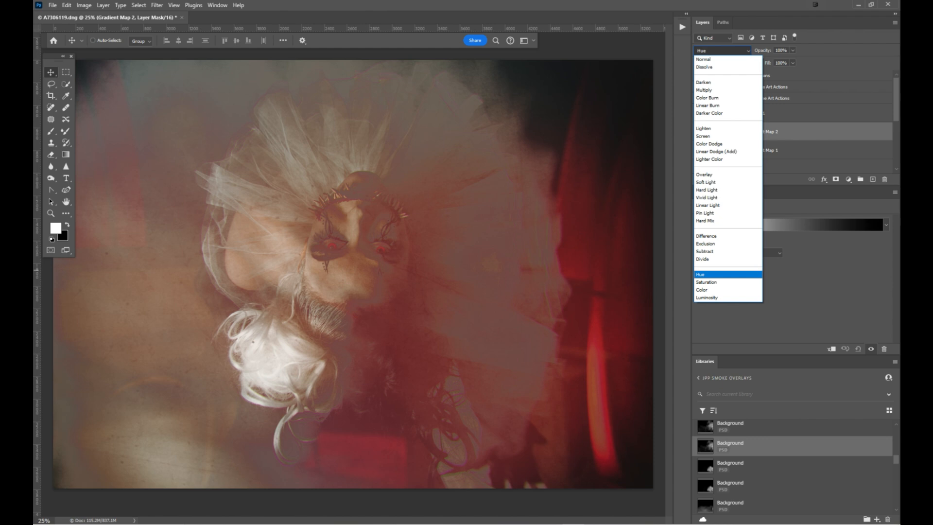
key("Up")
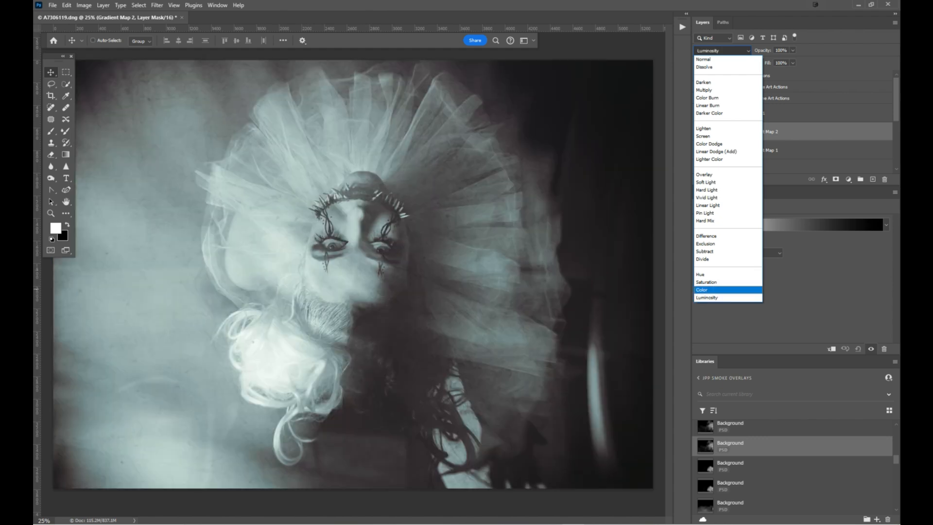
key("Return")
left_click(792, 50)
left_click_drag(793, 60, 791, 60)
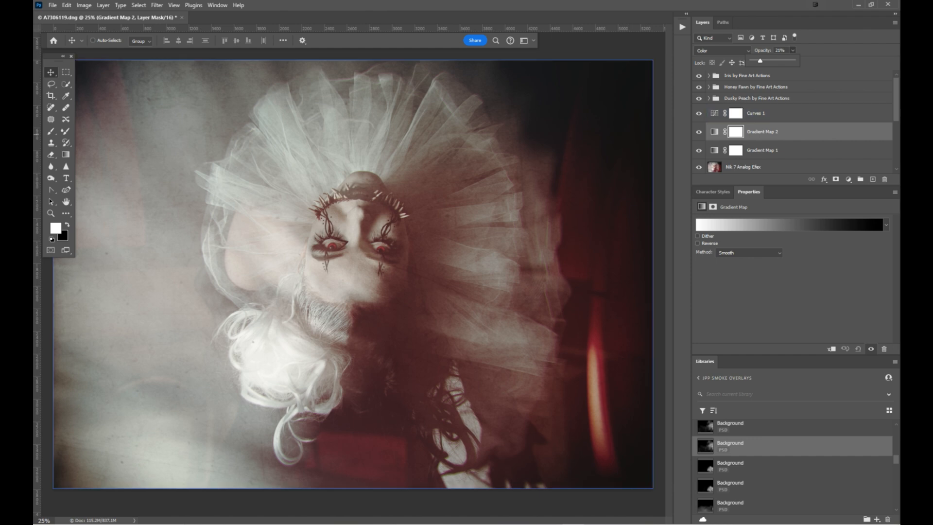
Step: Compare the image with both gradient map layers hidden and shown again
left_click_drag(698, 131, 698, 150)
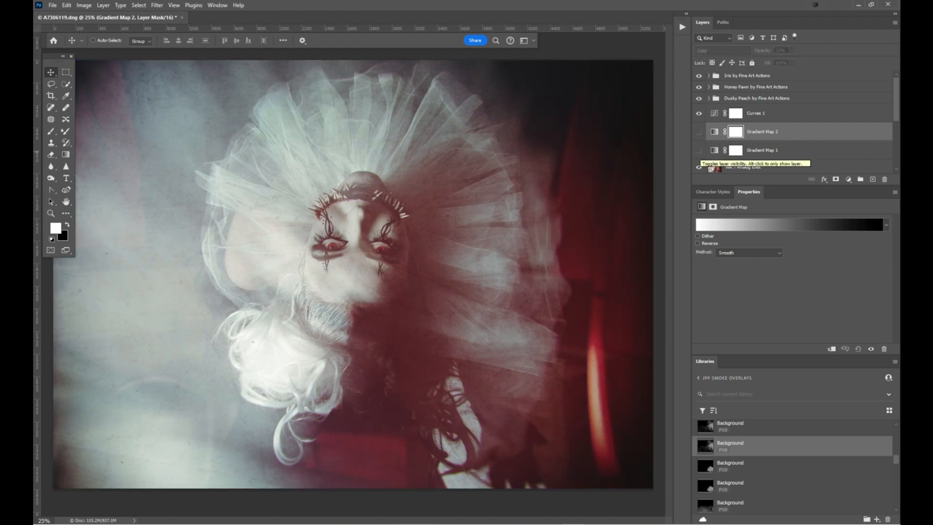
left_click_drag(698, 150, 698, 131)
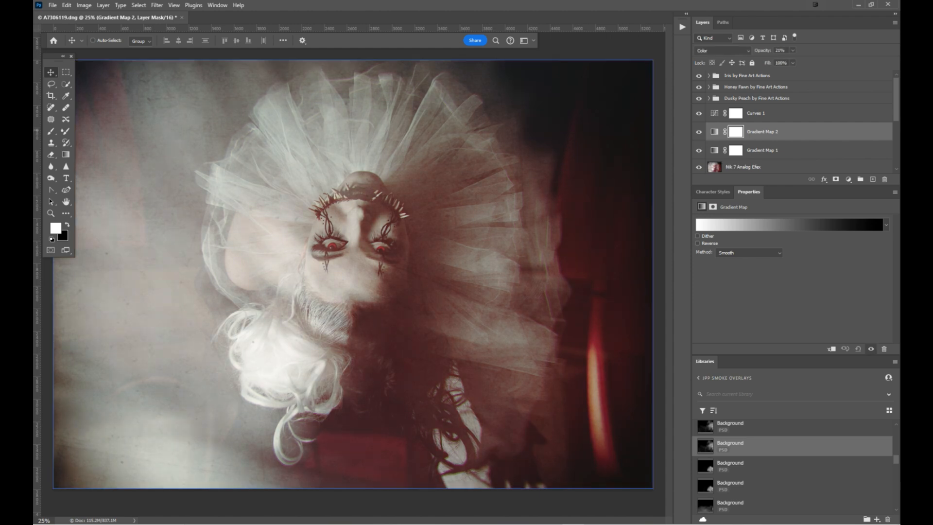